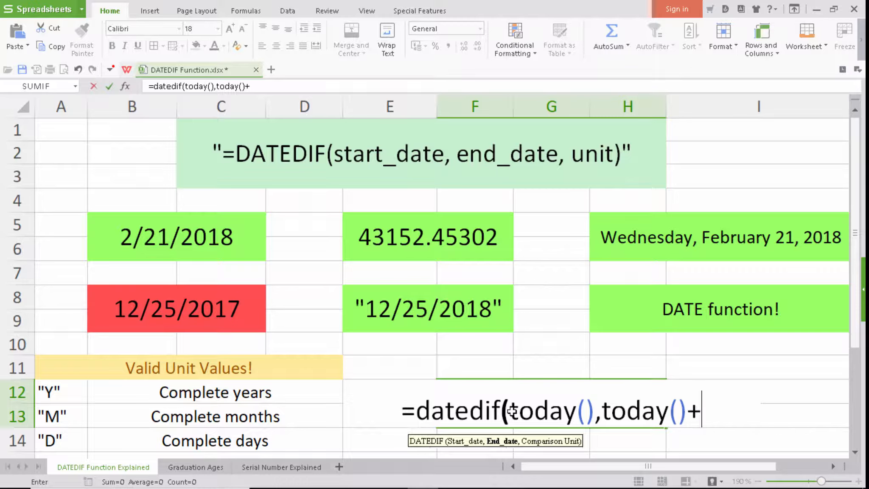
- Complete the DATEDIF formula in merged cell F12 with TODAY()+50 as the end date and "d" as the unit
text(50,)
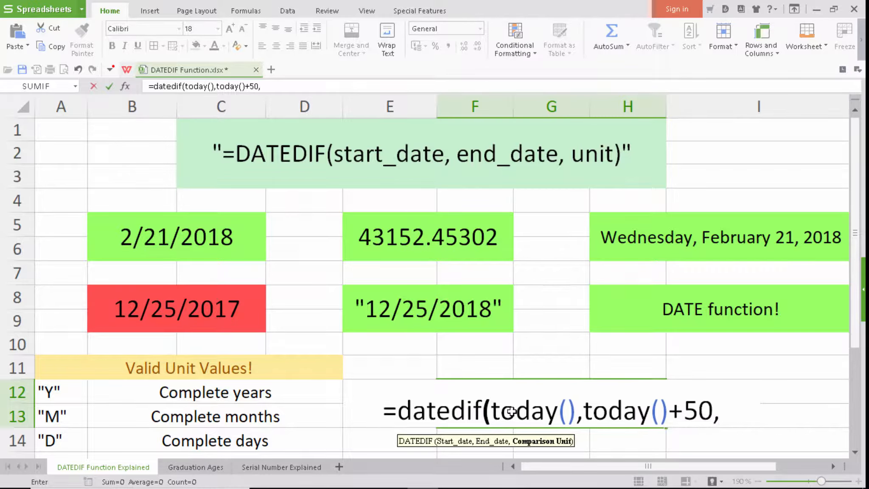
text("d")
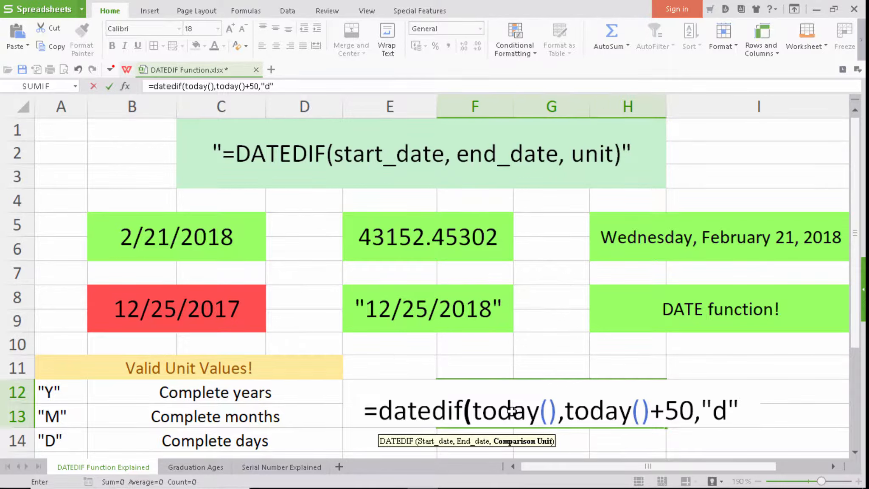
key(Return)
click(512, 410)
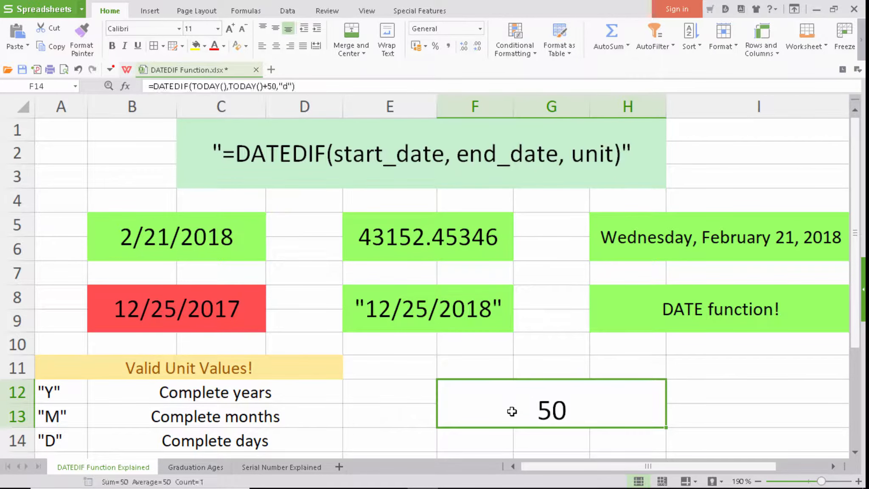
- Change the unit in F12's DATEDIF formula to "y" and clear the cell after checking the result
double_click(511, 410)
key(Left)
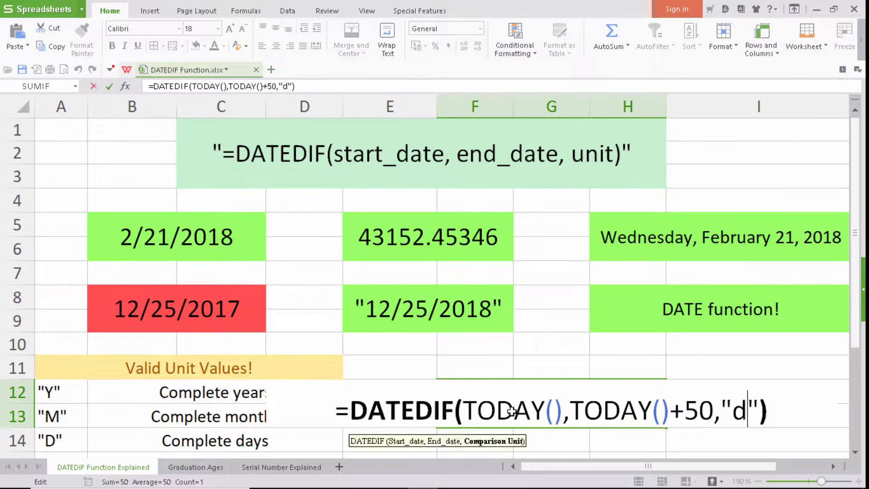
key(BackSpace)
text(y)
key(Return)
click(511, 410)
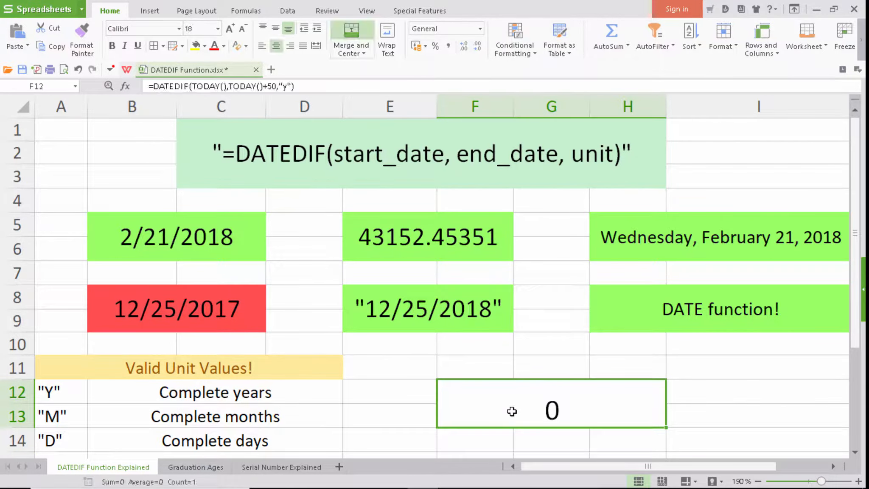
key(Delete)
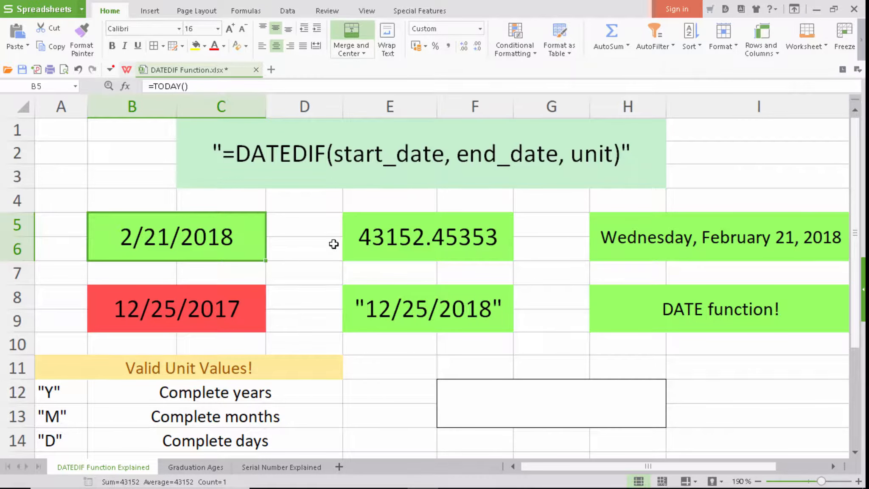
- Examine the contents of the example date cells in rows 5 and 8 to compare the possible DATEDIF date arguments
click(393, 243)
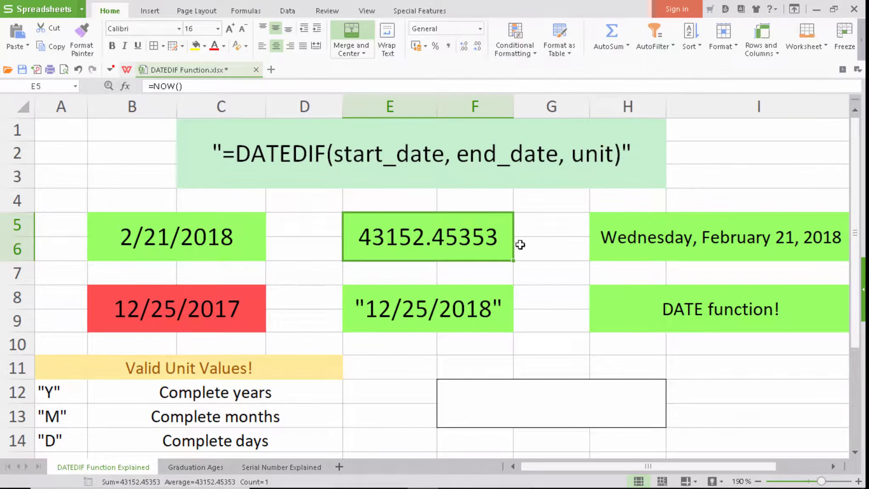
click(641, 238)
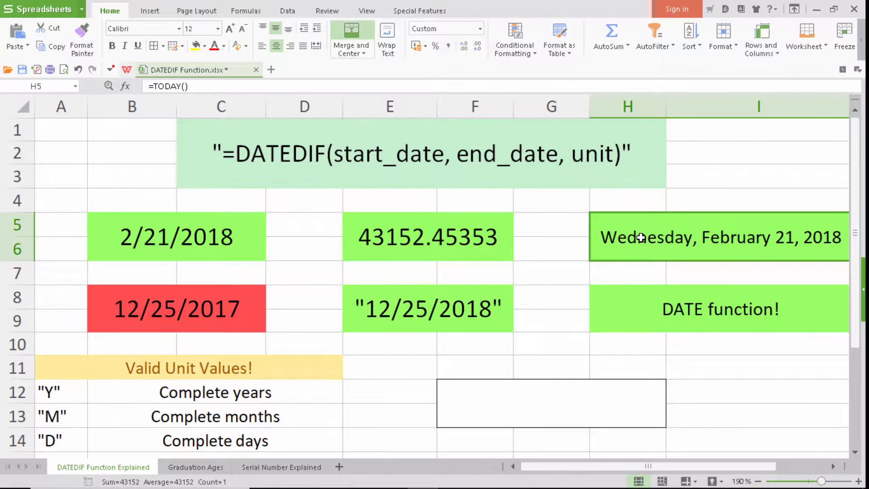
click(259, 292)
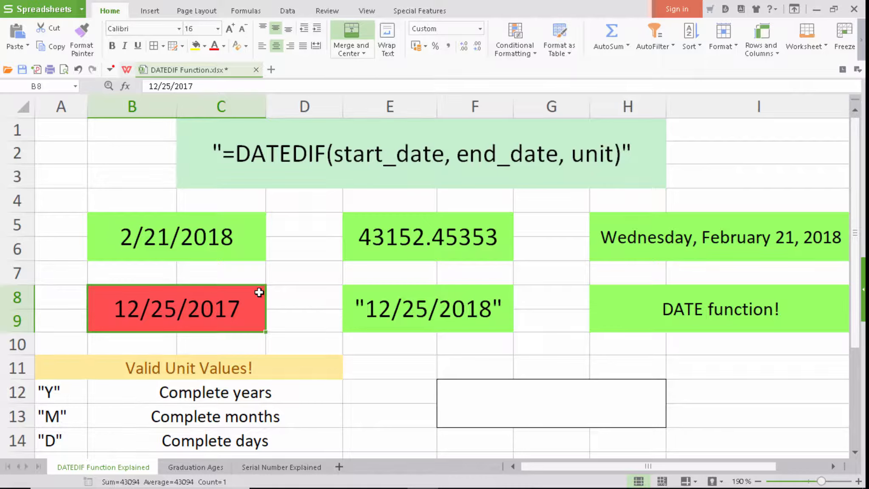
click(458, 306)
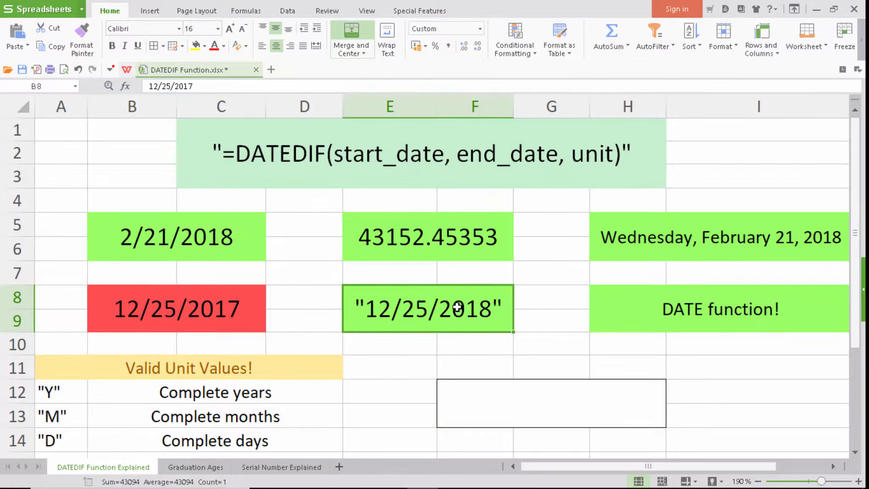
click(226, 309)
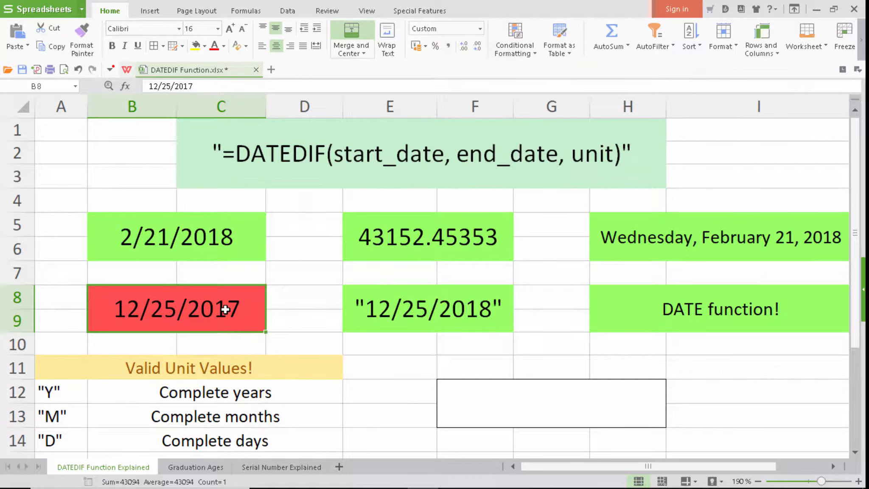
click(205, 236)
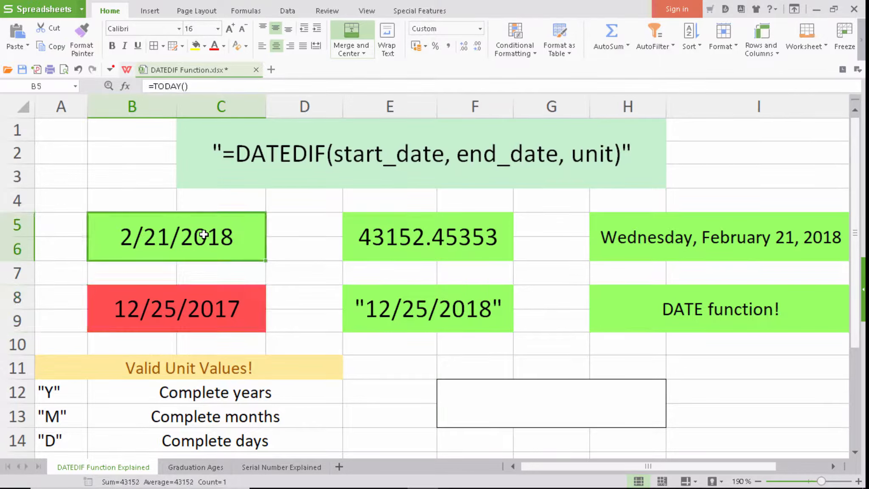
double_click(210, 235)
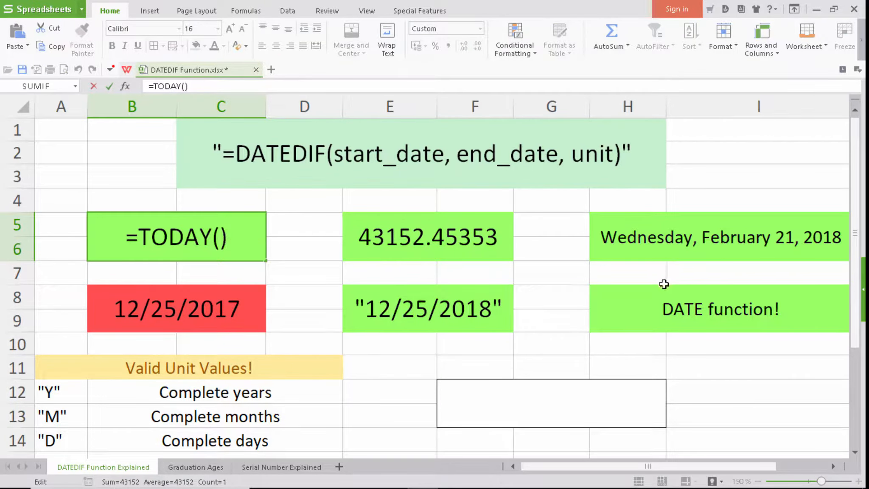
click(654, 308)
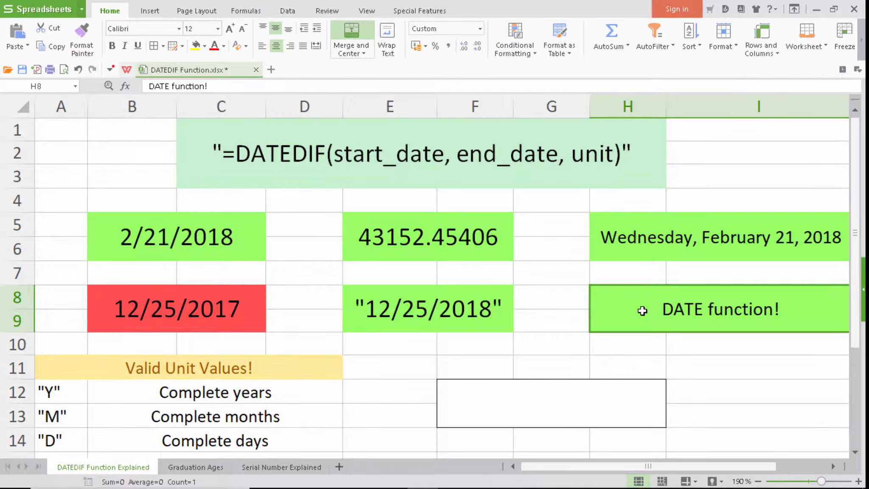
- Widen column D so the descriptions in the Valid Unit Values table fit
scroll(504, 297, down, 3)
scroll(487, 304, up, 1)
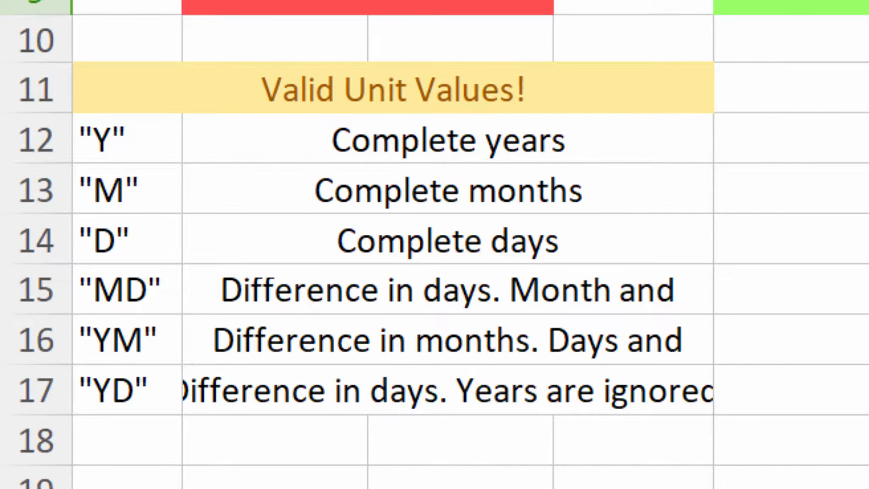
drag(714, 0, 811, 0)
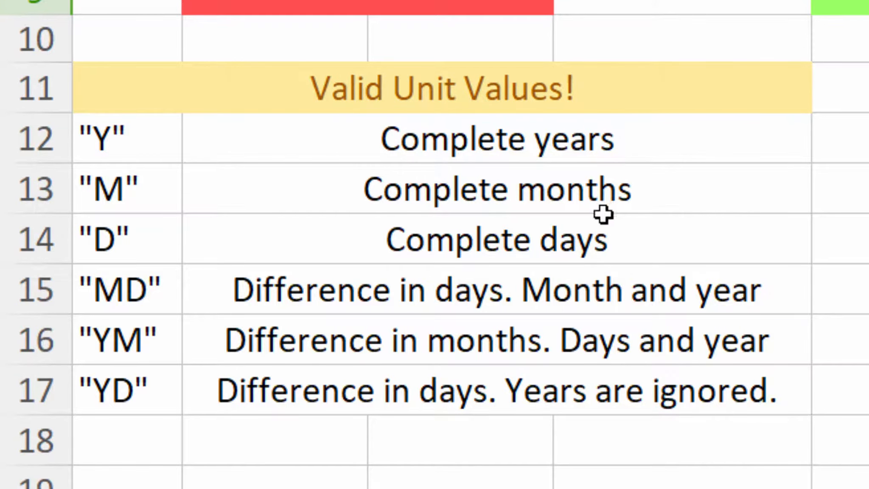
- Enter =DATEDIF(TODAY(),TODAY()+365,"y") in merged cell F12 to calculate the difference in complete years
click(866, 163)
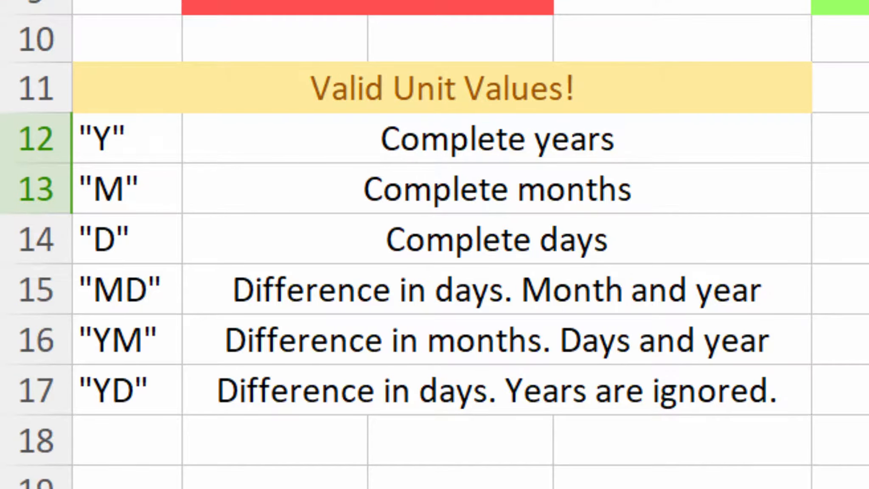
text(=date)
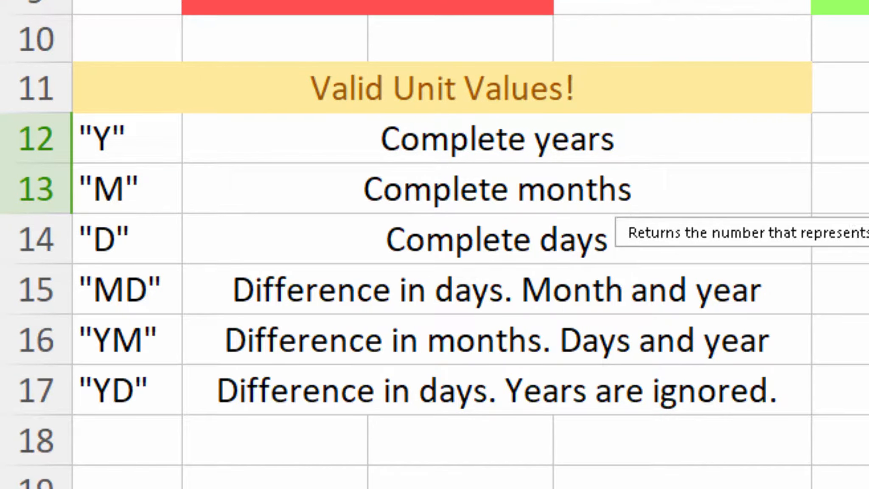
text(dif()
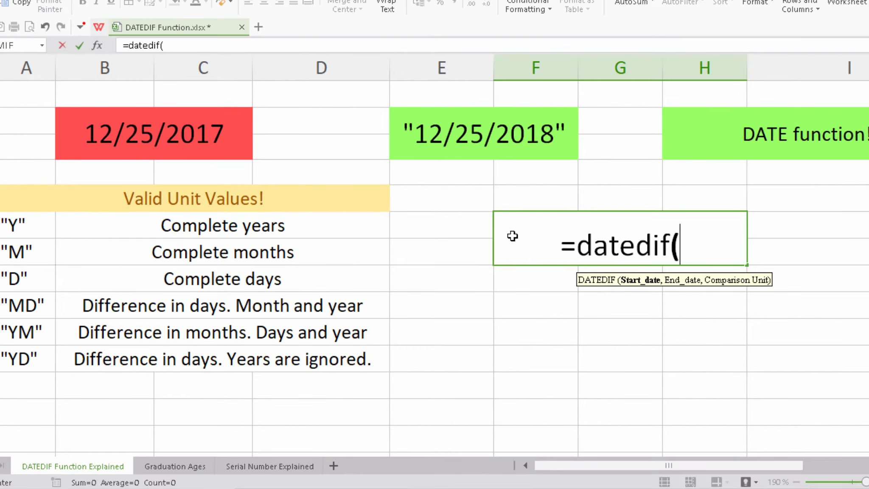
text(today())
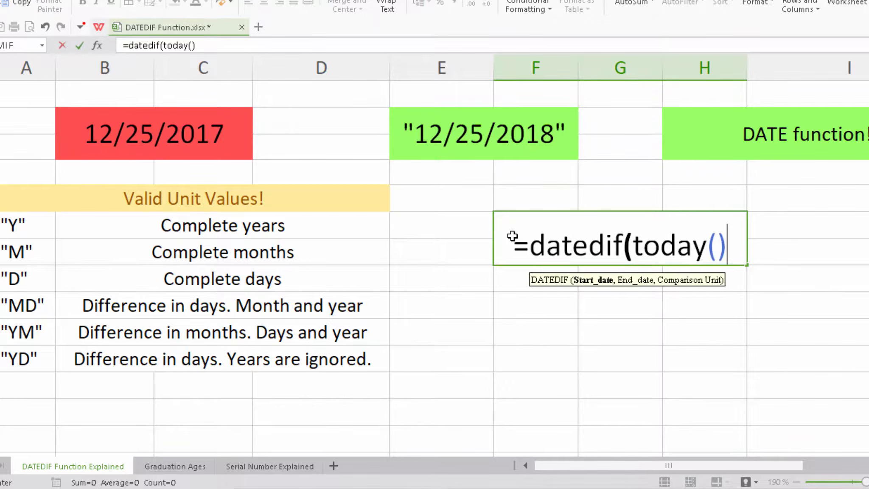
text(,toda)
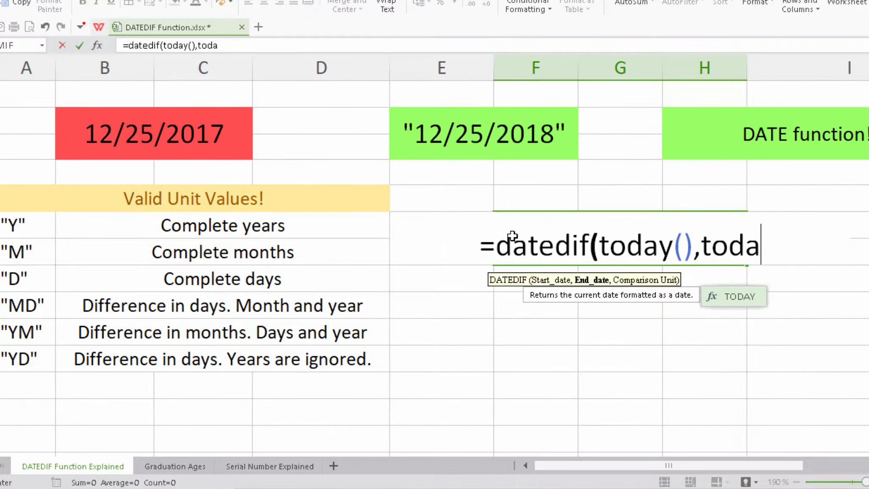
text(y())
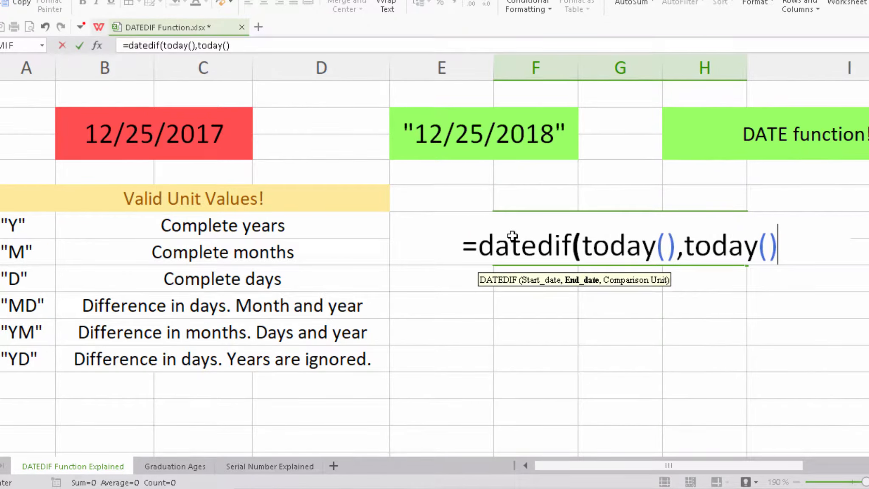
text(+365)
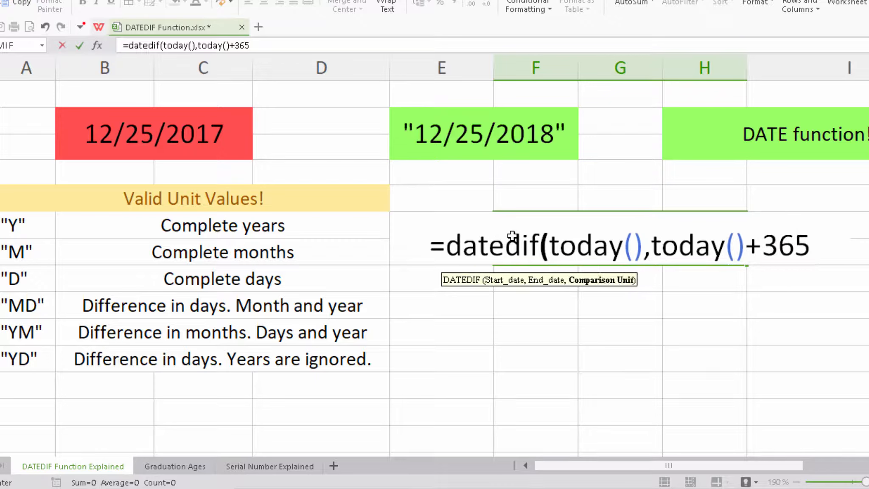
text(,")
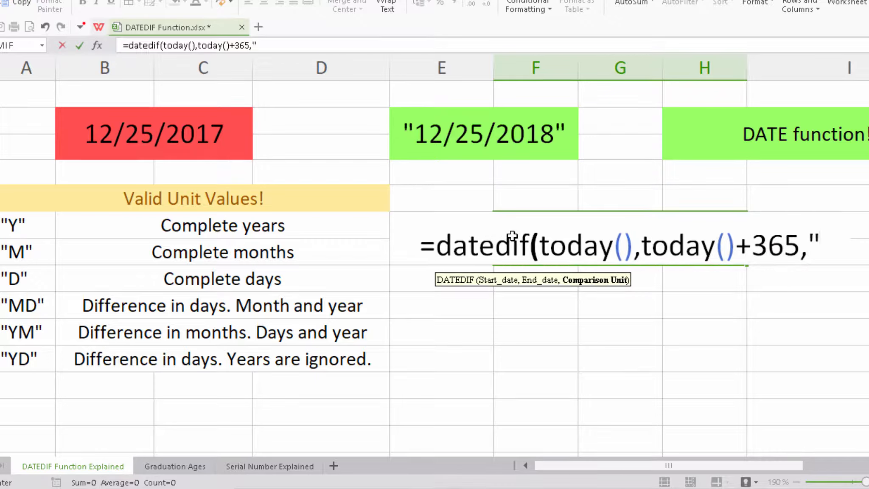
text(y"))
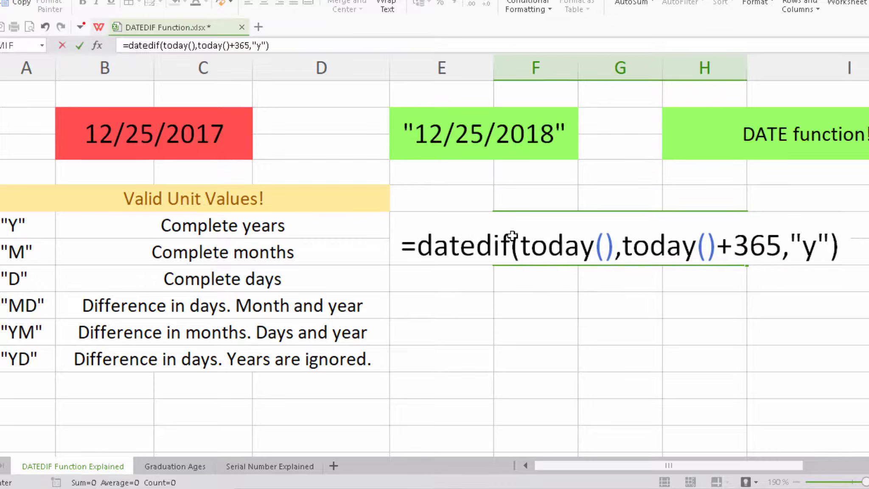
text(\)
key(Return)
key(Return)
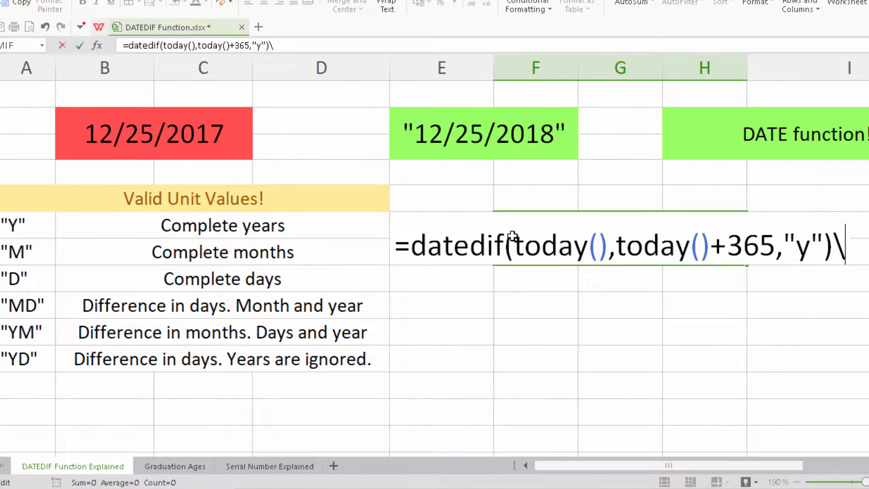
key(BackSpace)
key(Return)
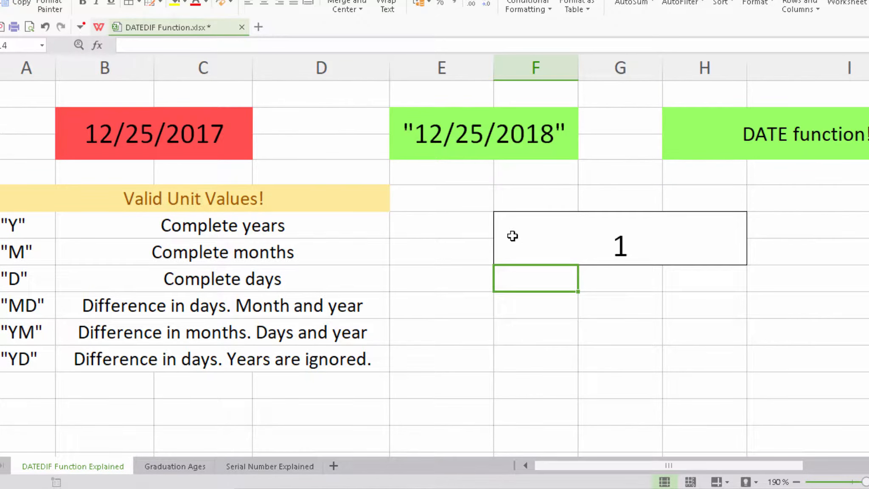
- On the Graduation Ages sheet, calculate the age at graduation in D5 with =DATEDIF(B5,C5,"y")
click(189, 467)
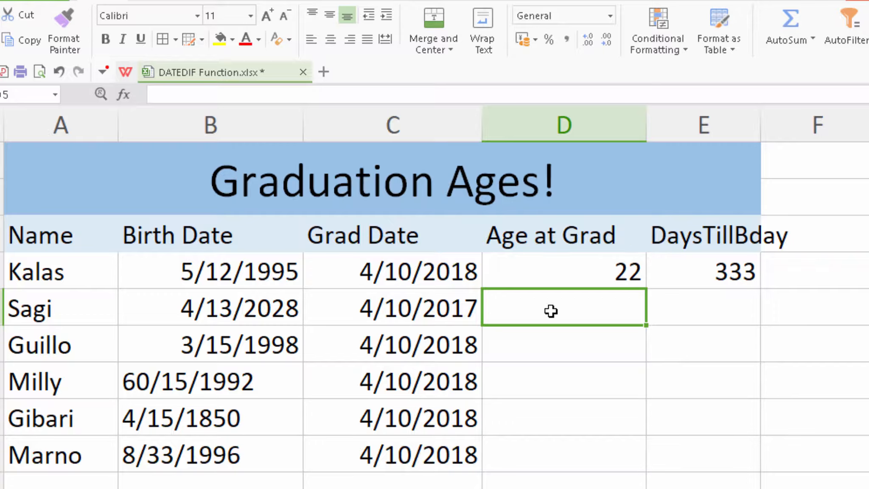
text(=)
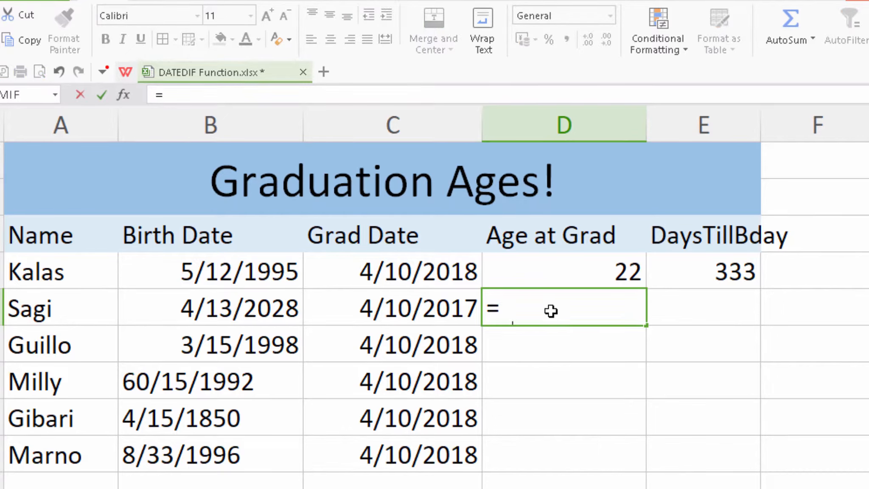
text(datedif()
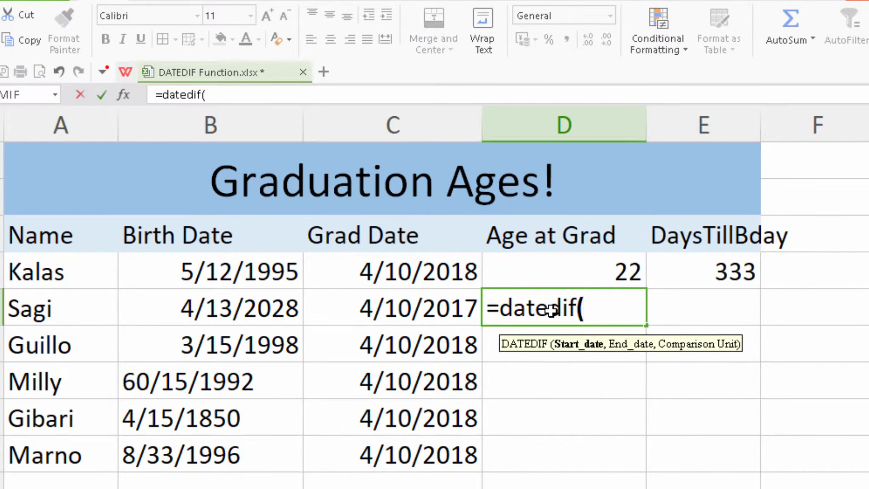
click(257, 301)
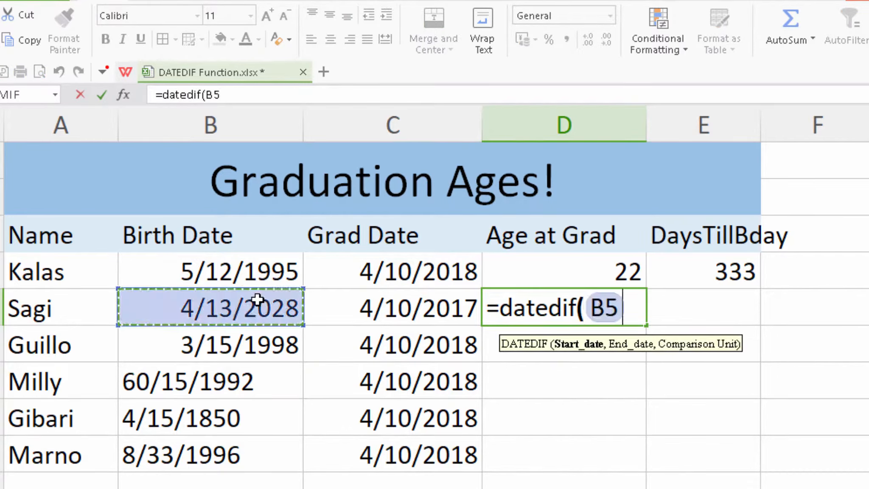
text(,)
click(401, 306)
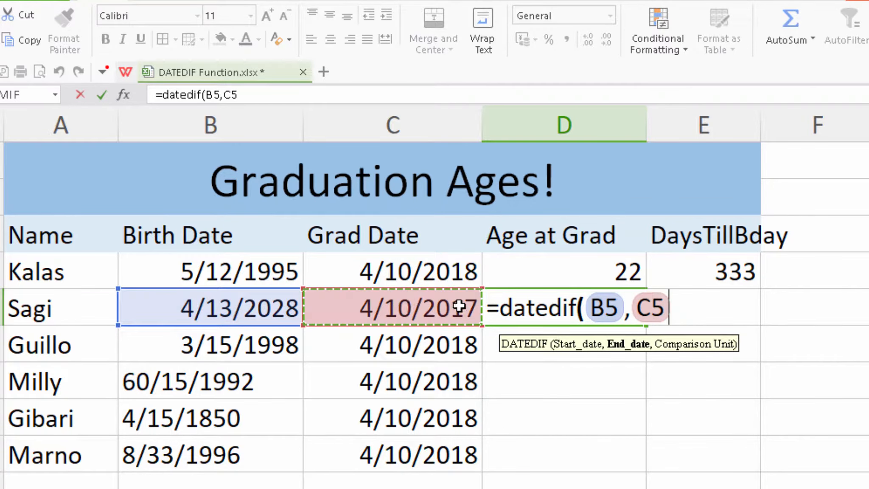
text(,)
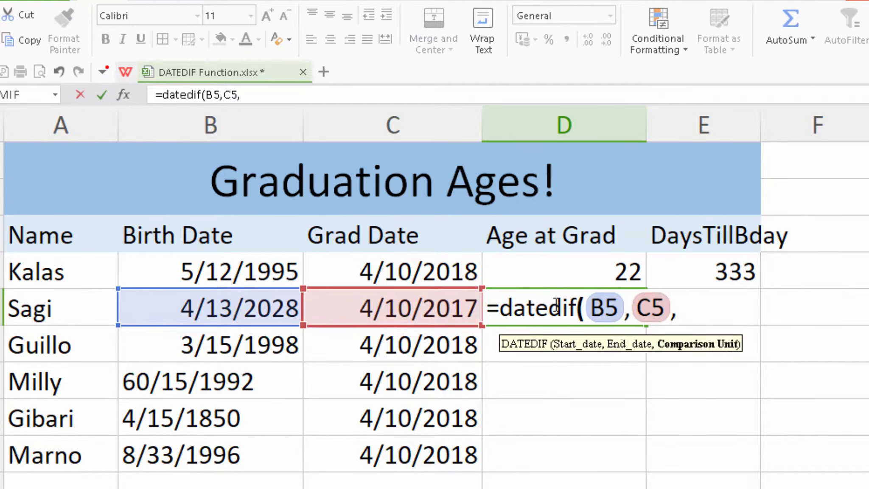
text("y"))
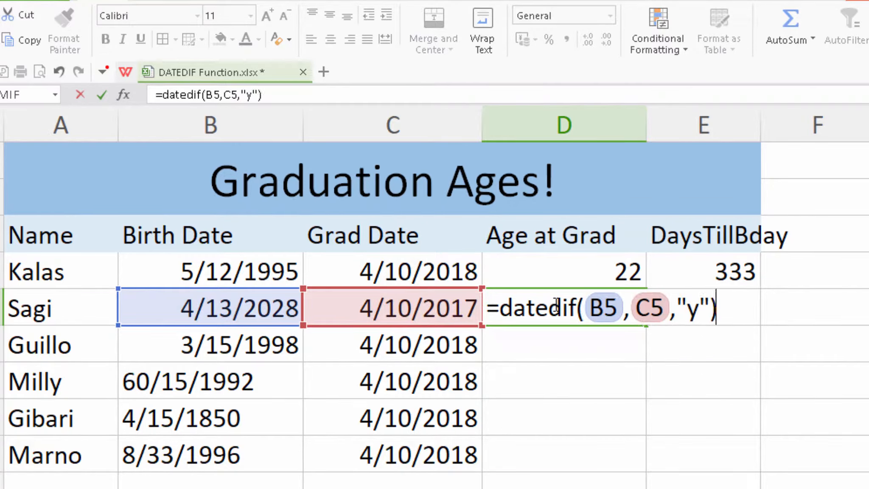
key(Return)
click(555, 304)
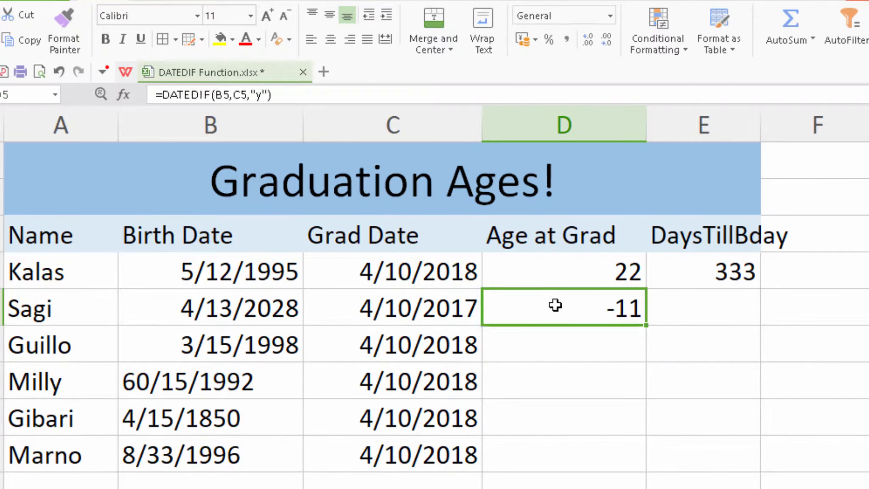
- Correct the birth date in B5 by replacing its future year with a valid year before the graduation date
double_click(285, 312)
key(BackSpace)
key(BackSpace)
key(BackSpace)
key(BackSpace)
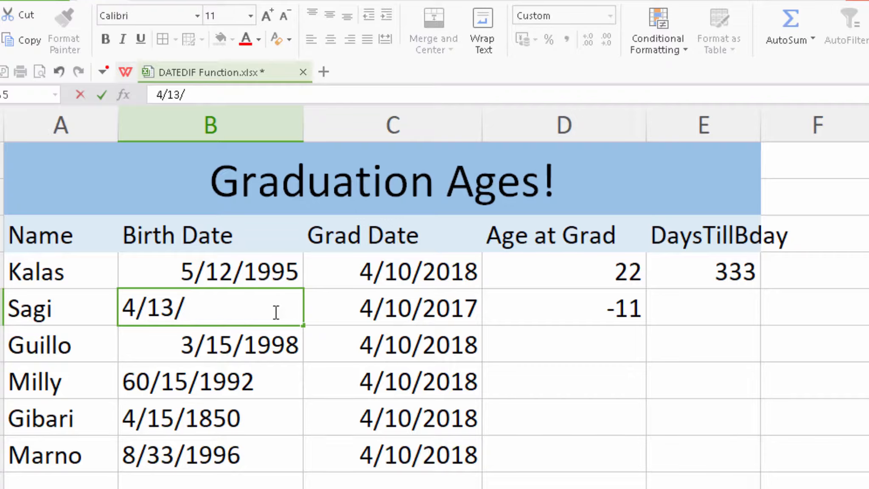
text(1998)
key(Return)
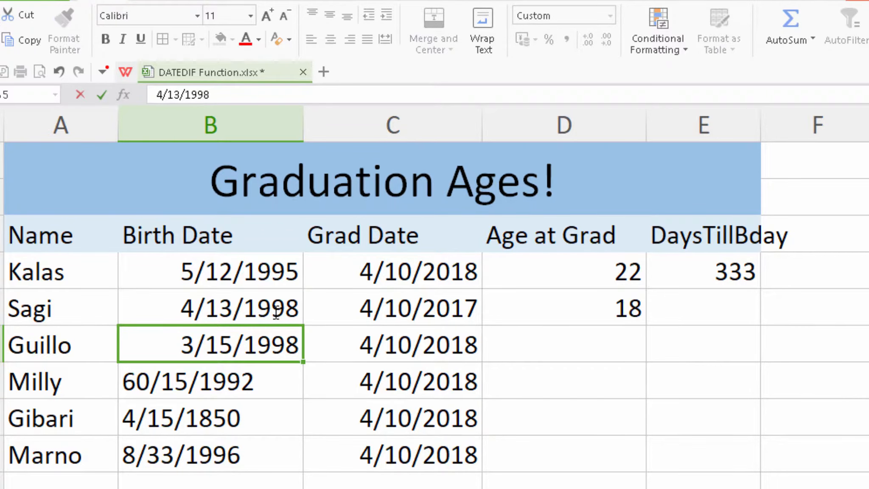
- Fill the age-at-graduation formula from D5 down through D9
click(635, 307)
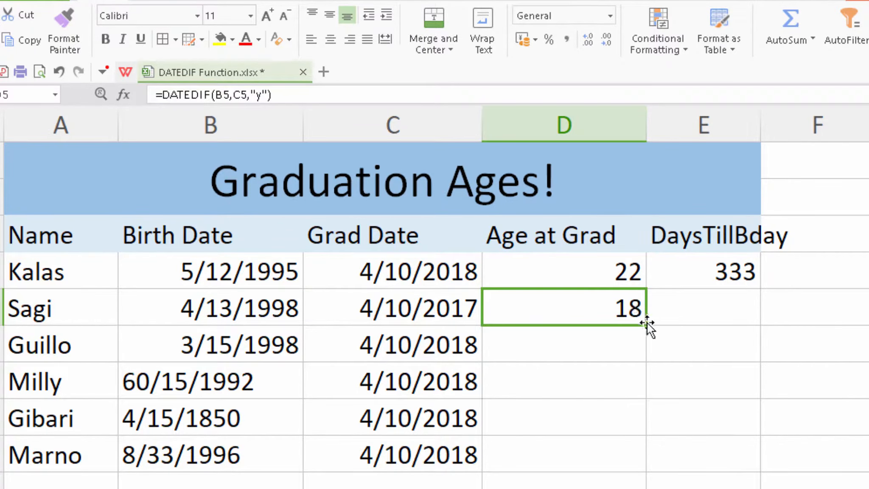
drag(645, 325, 632, 454)
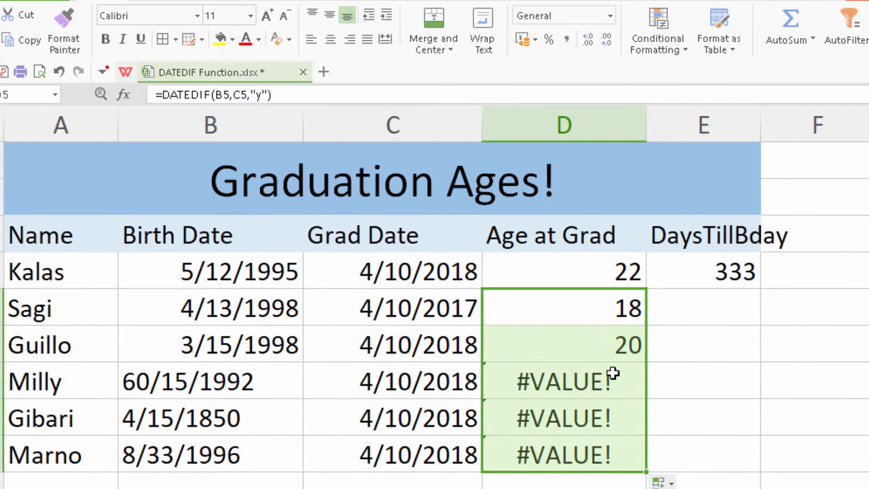
click(577, 345)
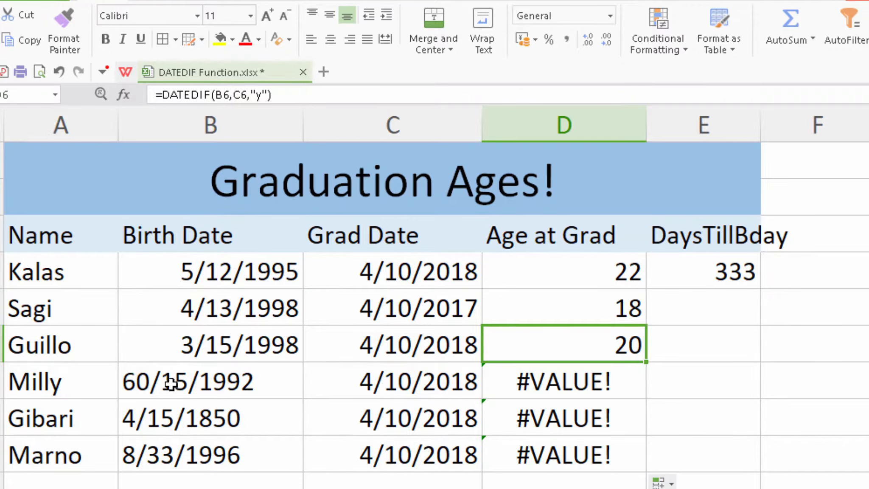
- Correct the birth date in B7 by replacing its invalid month with a valid one
double_click(153, 383)
key(BackSpace)
key(BackSpace)
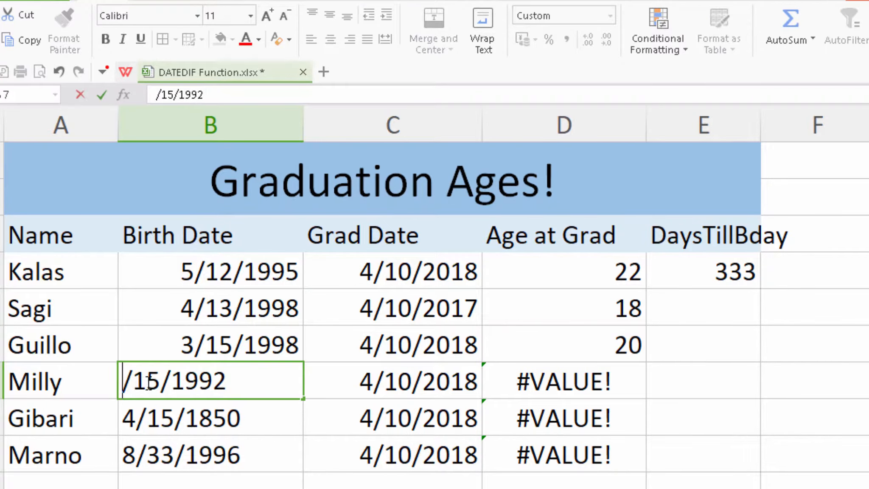
text(12)
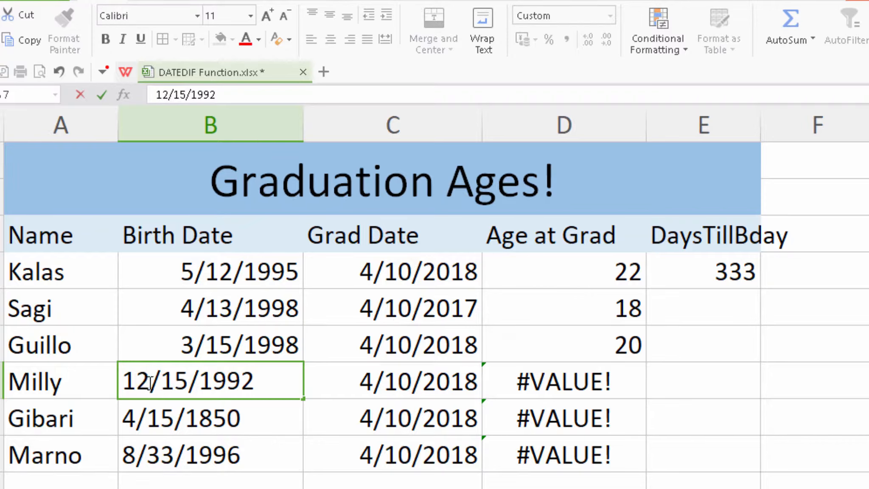
click(177, 406)
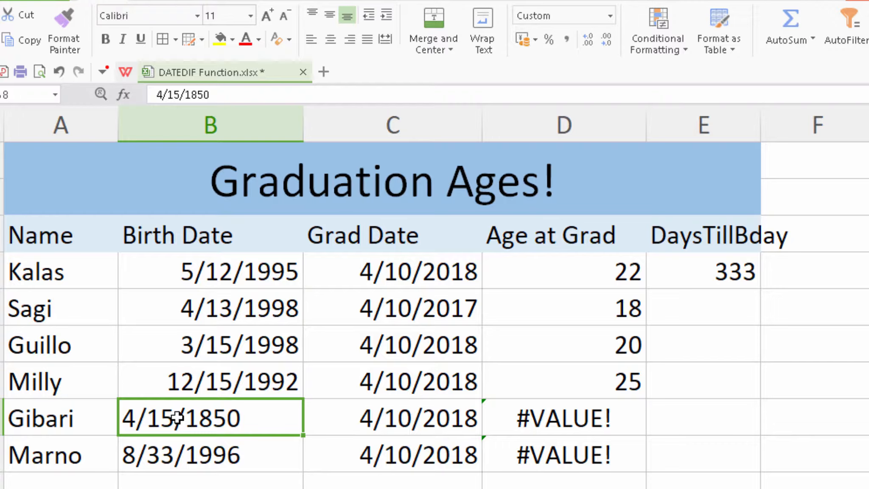
- Correct the birth date in B8 by changing its year from the 1800s to the 1900s
double_click(205, 419)
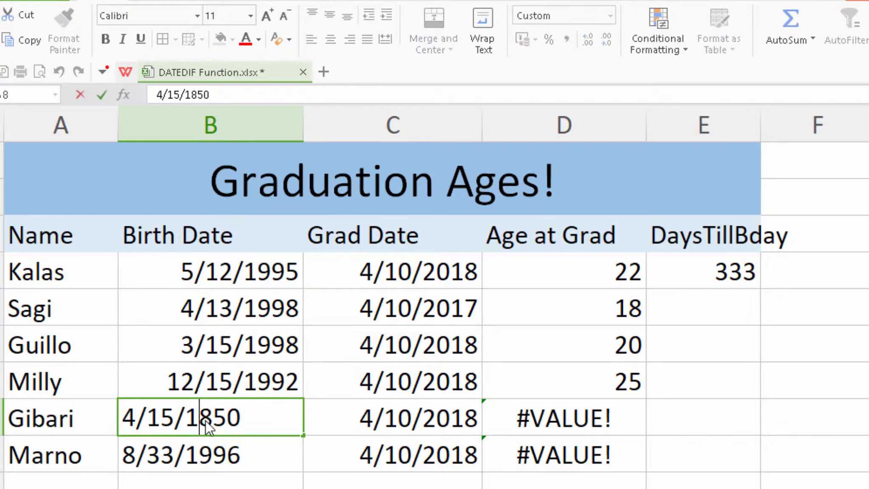
click(213, 422)
key(BackSpace)
text(9)
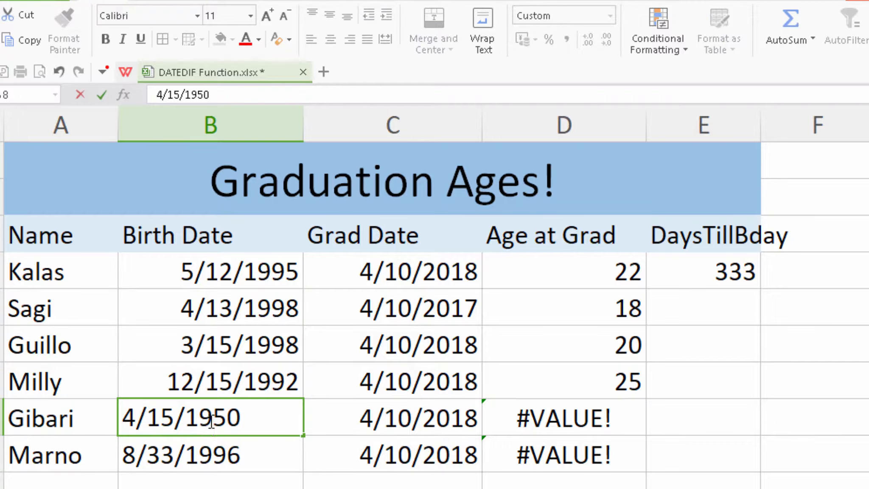
key(Return)
- Correct the birth date in B9 by replacing its invalid day with a valid day of the month
key(F2)
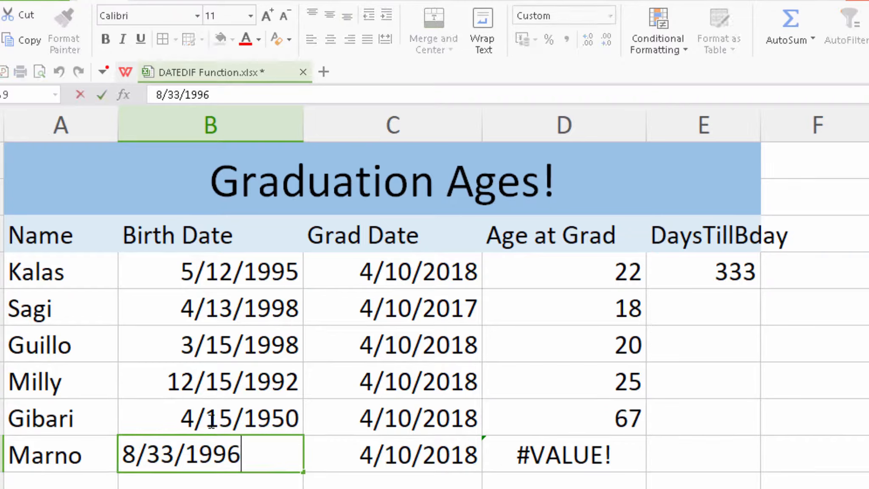
key(Left)
key(Left)
key(Left)
key(Left)
key(Left)
key(BackSpace)
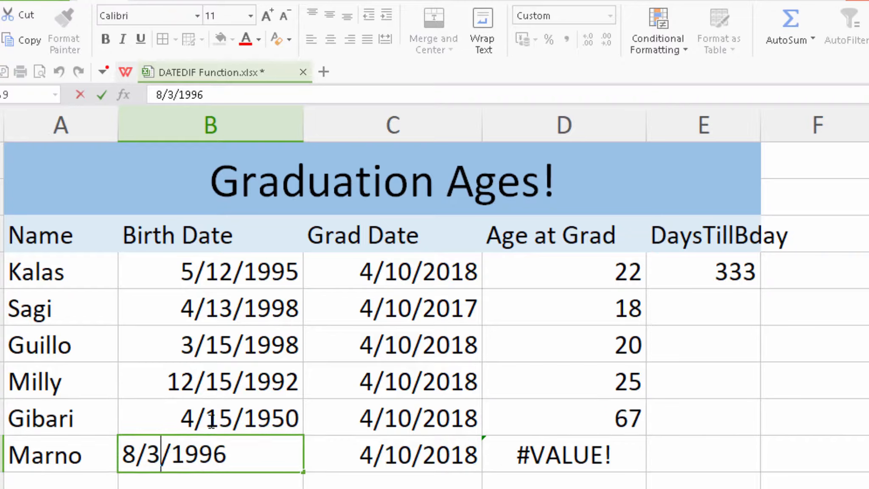
key(BackSpace)
text(24)
key(Return)
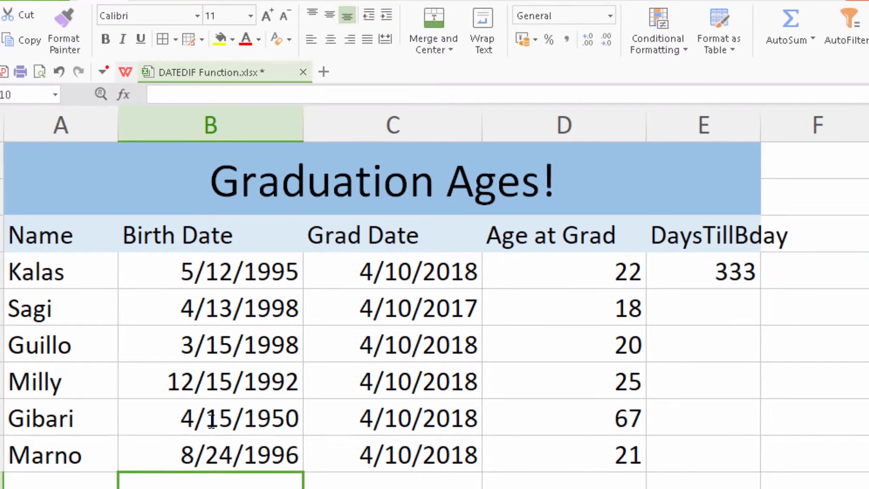
- Review the birth and graduation dates in row 8 and the existing DaysTillBday formula in E4
key(Up)
key(Right)
key(Left)
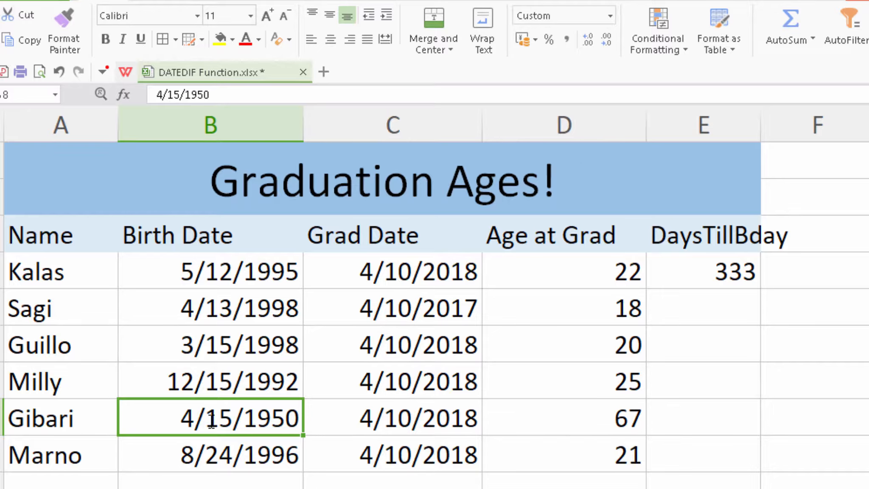
key(Right)
key(Left)
key(Right)
key(Right)
key(Right)
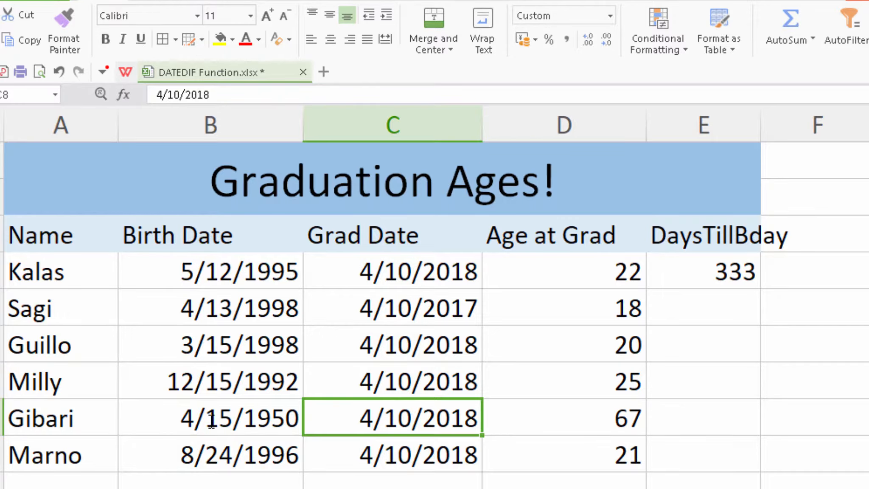
key(Up)
key(Up)
key(Up)
key(Up)
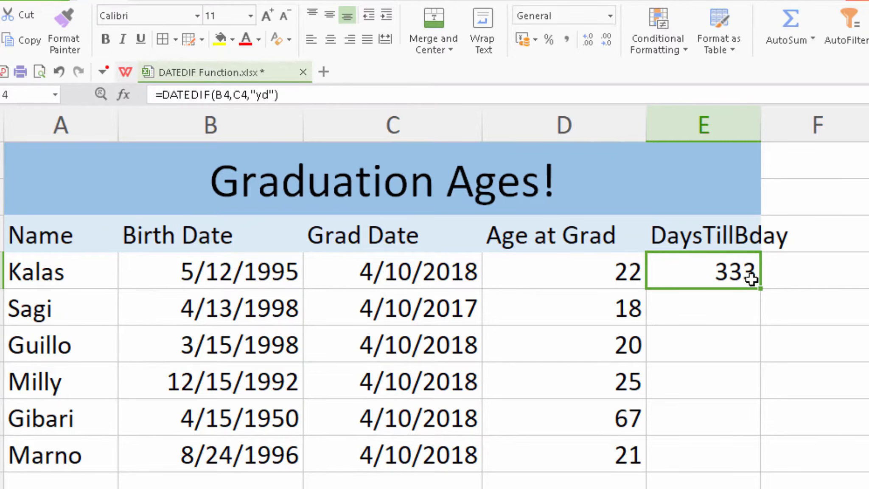
- Enter =DATEDIF(B5,C5,"yd") in E5 to calculate the day difference between the two dates while ignoring years
click(693, 310)
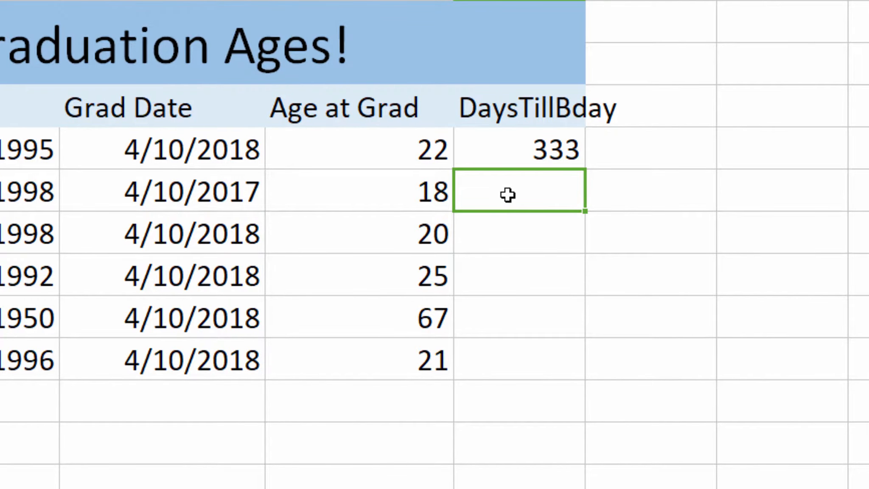
text(=datedif()
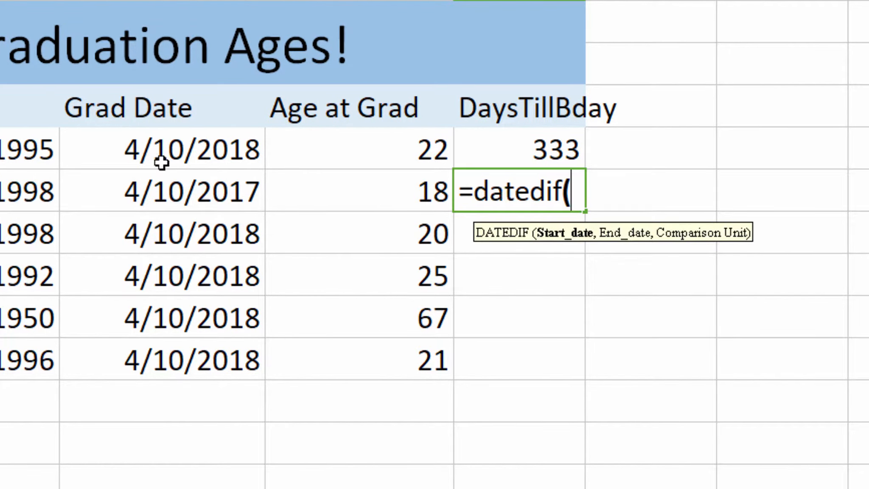
click(6, 190)
text(,)
click(131, 194)
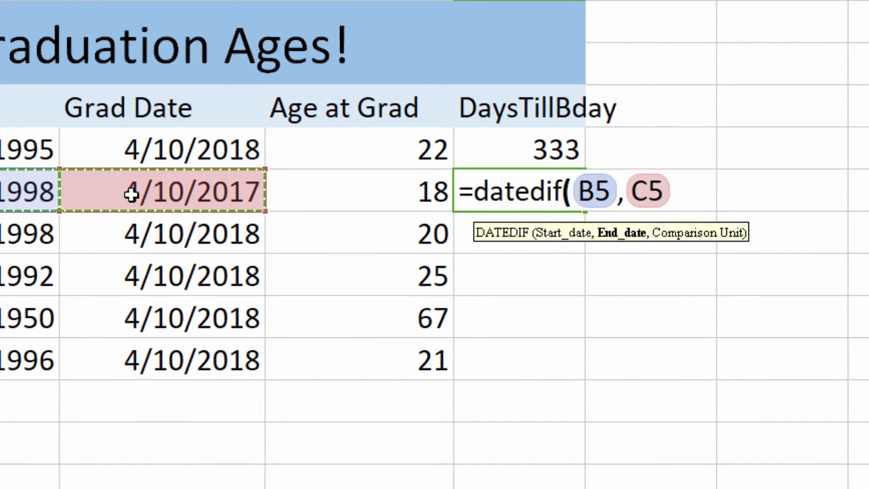
text(,)
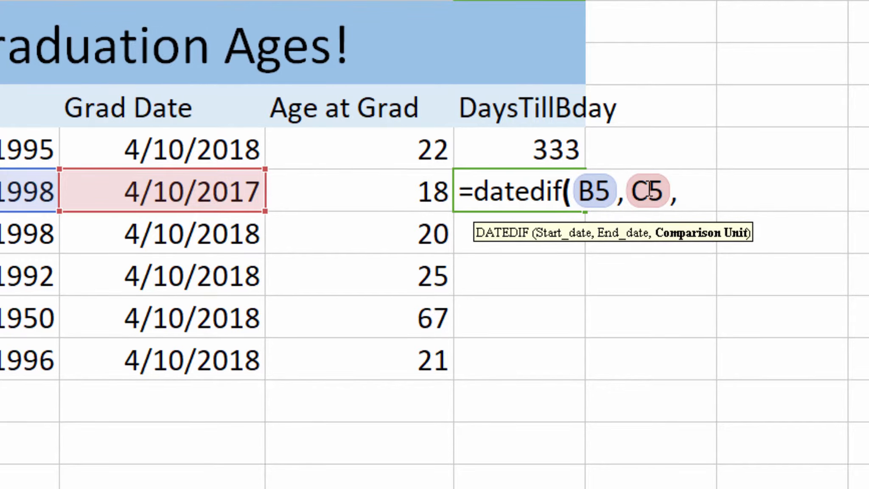
text("yd)
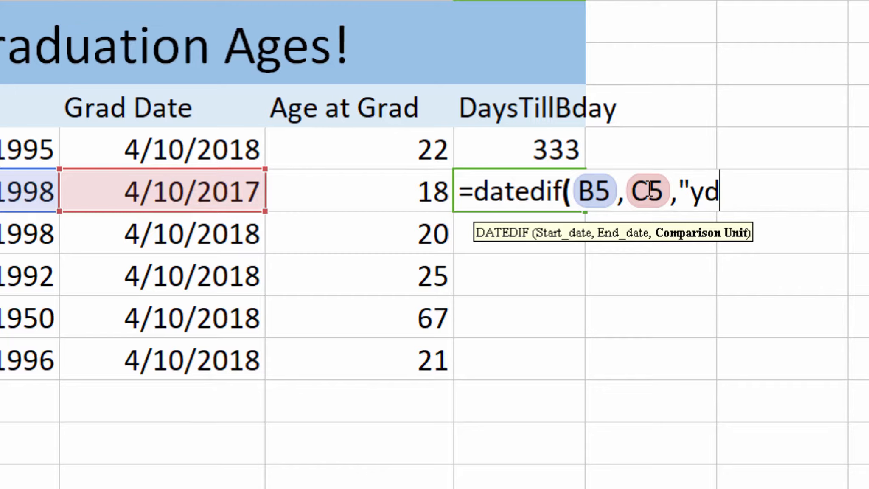
text("))
key(Return)
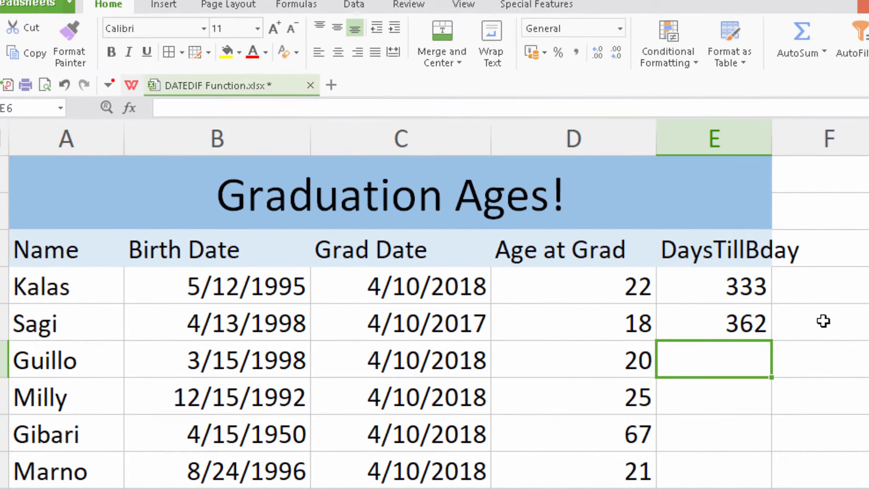
- Fill the DaysTillBday formula from E5 down through E9
click(716, 327)
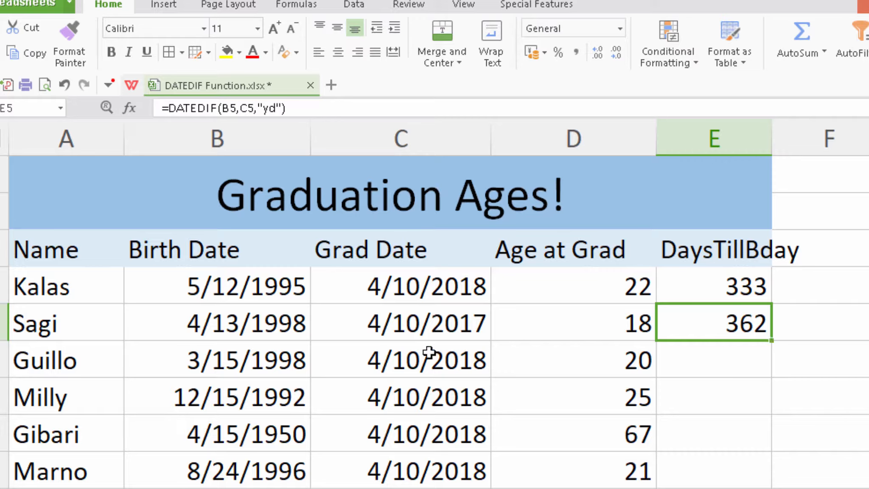
click(400, 326)
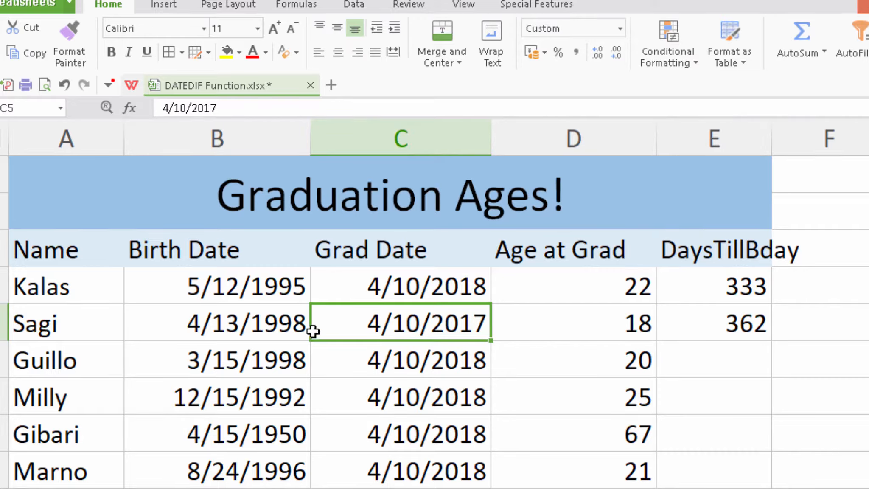
click(751, 323)
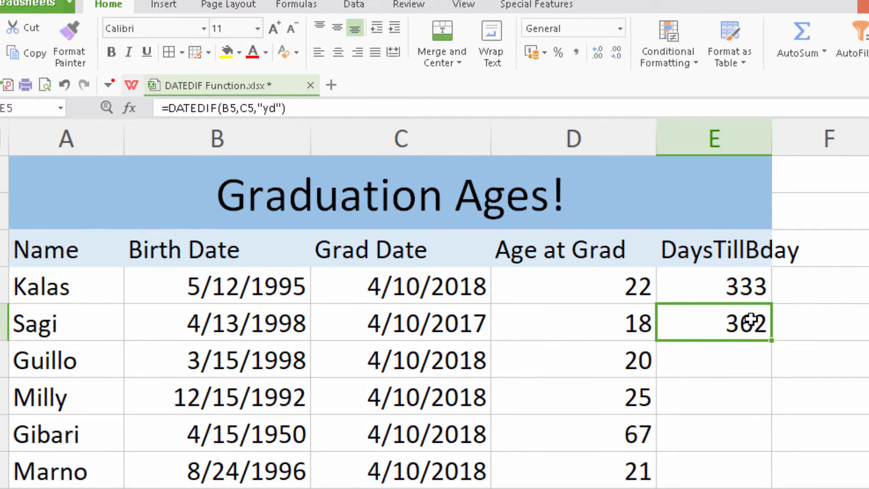
drag(771, 341, 751, 466)
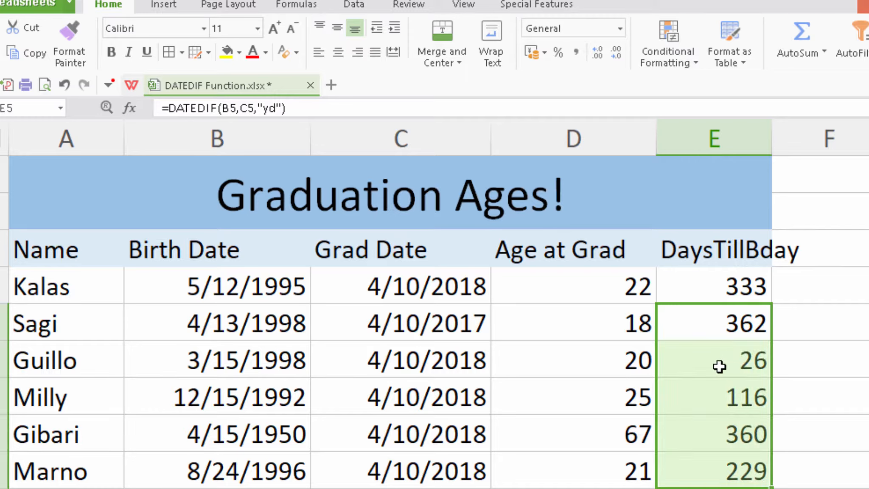
click(710, 470)
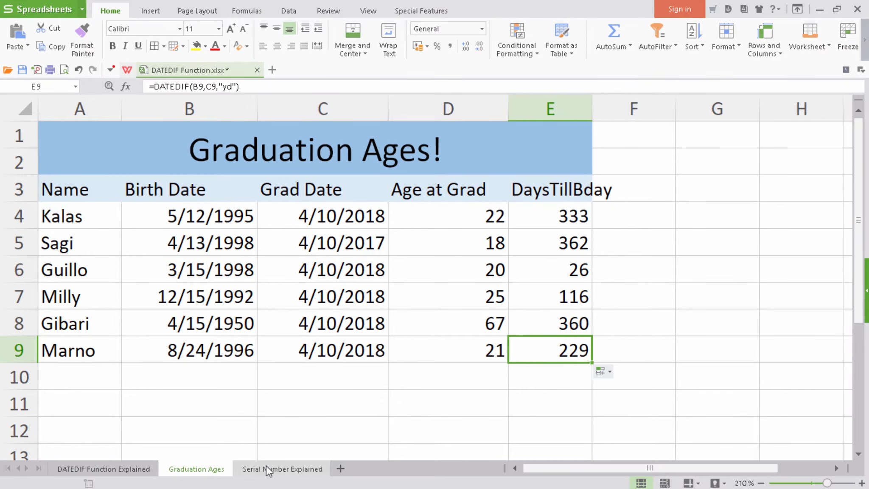
- On the Serial Number Explained sheet, set the number format of the =NOW() cell A9 to General
click(268, 469)
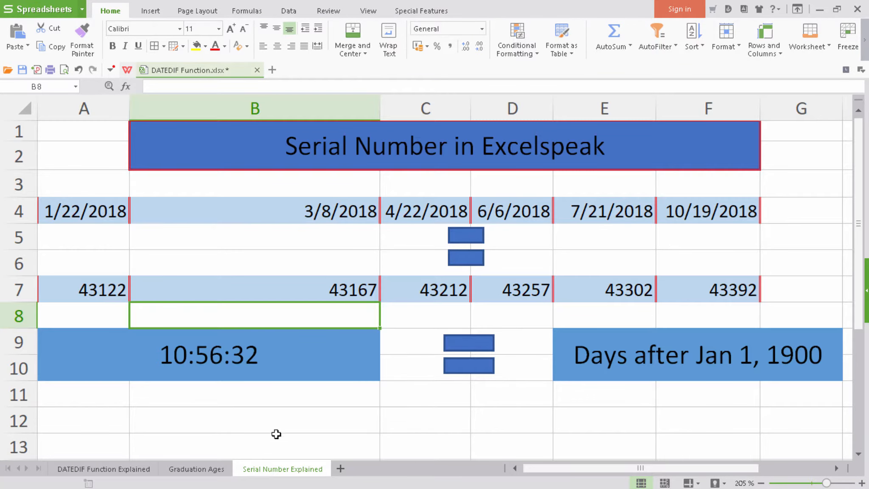
click(786, 352)
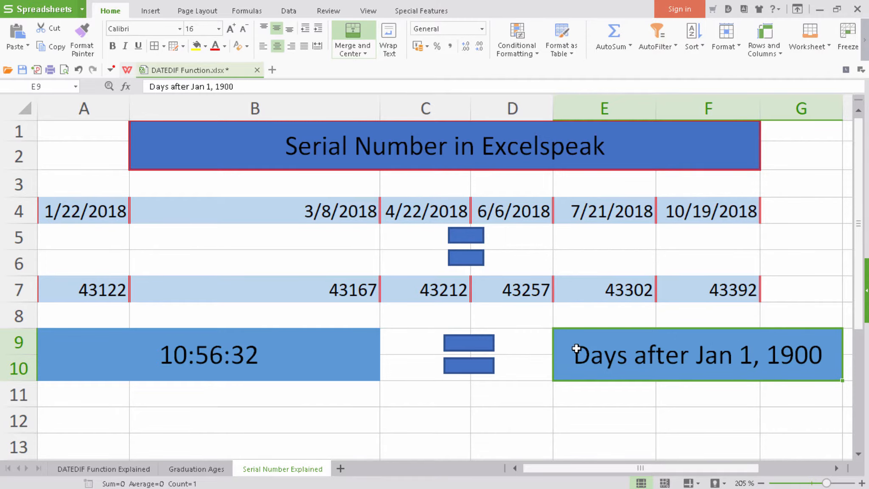
click(272, 345)
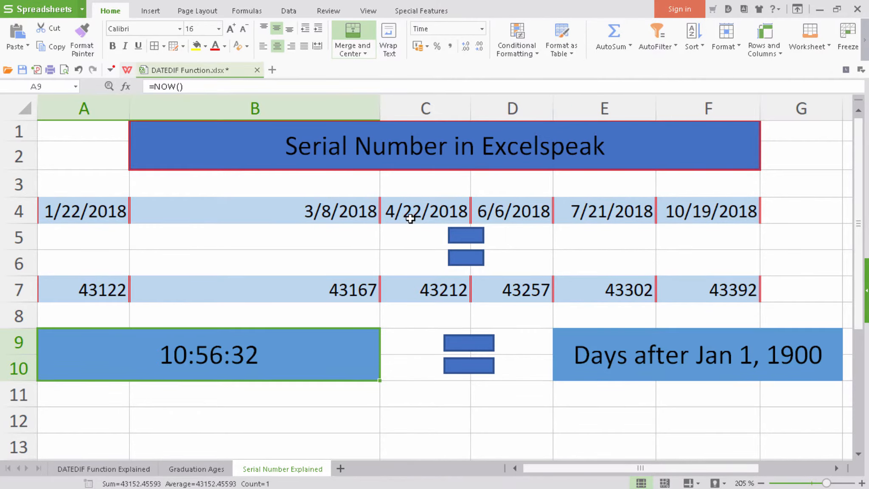
click(482, 28)
click(456, 50)
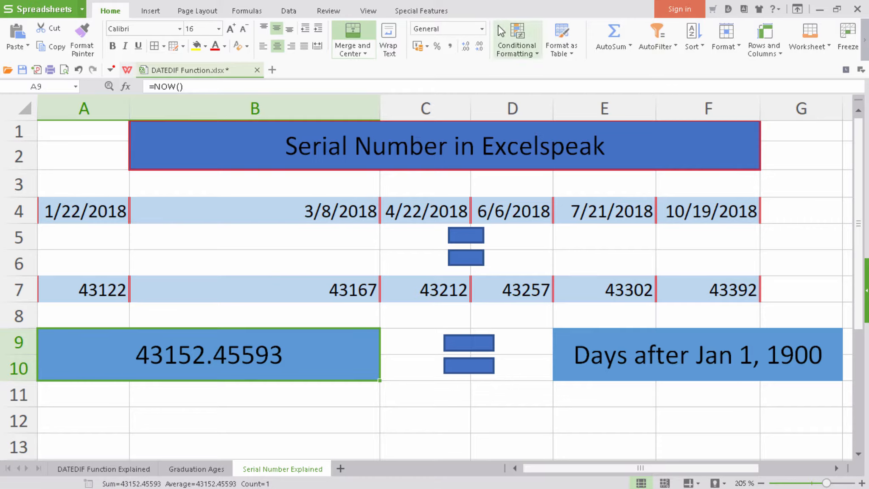
- Display the =NOW() value in A9 as a Short Date, and return its format to General
click(481, 29)
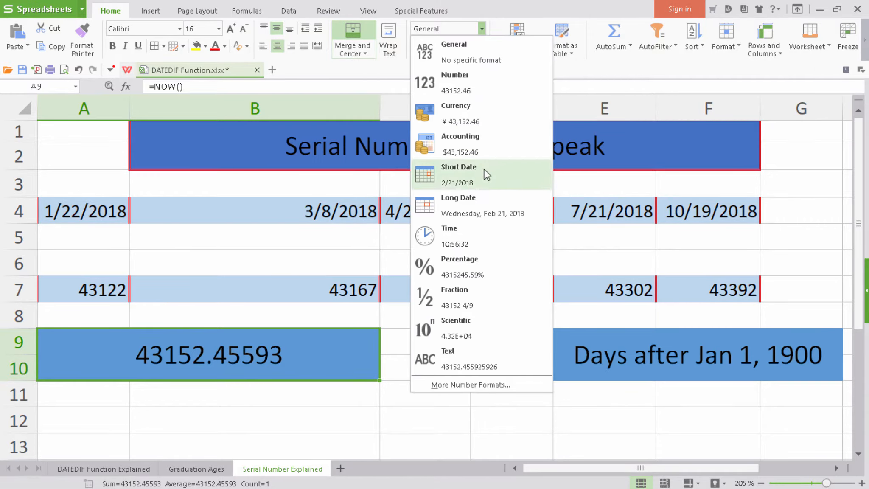
click(487, 173)
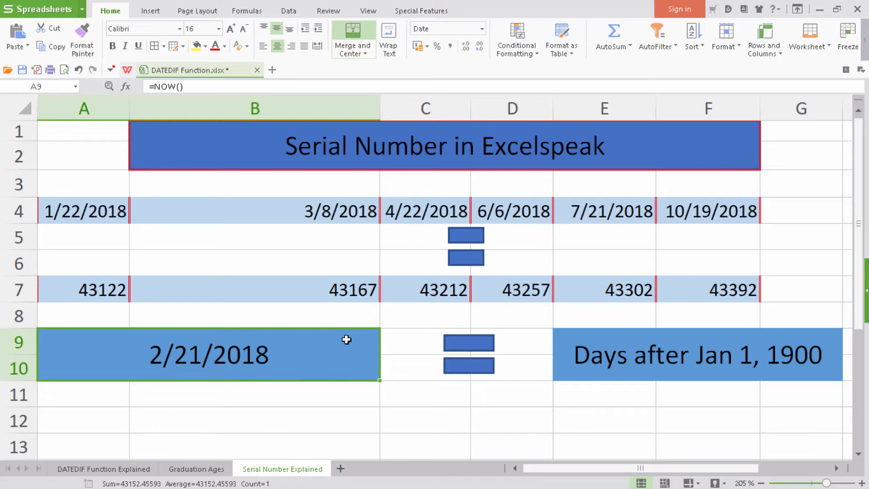
click(482, 29)
click(483, 43)
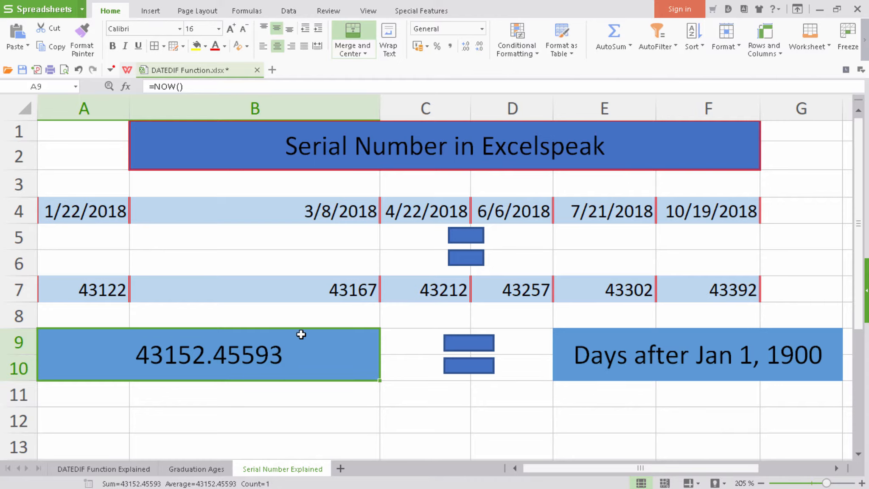
- Enter 1 in cell B8, just above the =NOW() cell, to recalculate the current date serial number
click(258, 301)
click(257, 307)
text(1)
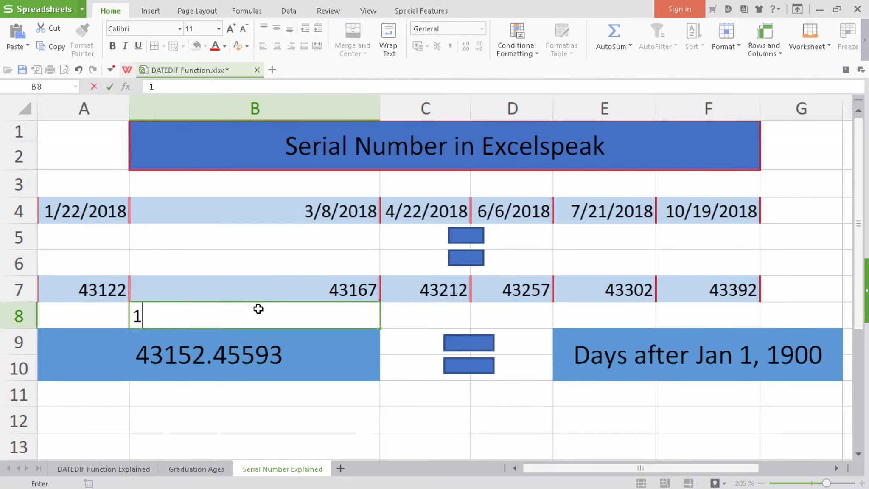
key(Return)
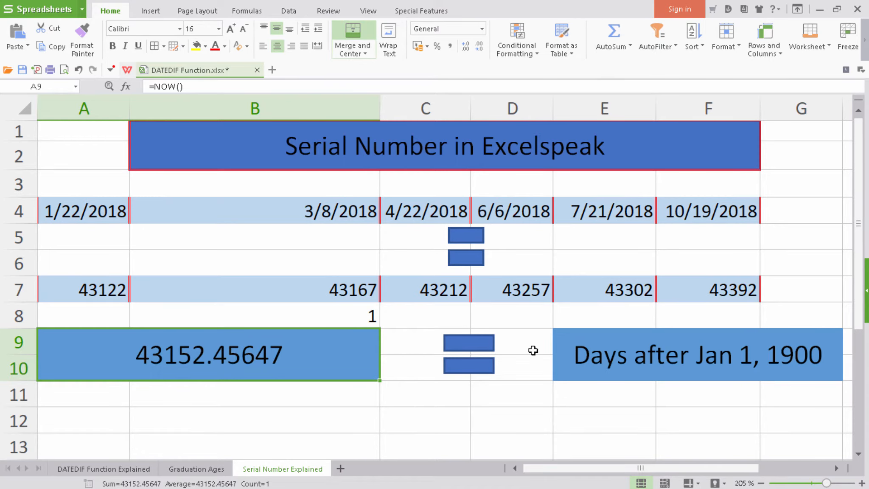
- On the DATEDIF Function Explained sheet, clear the formula in merged cell F12 and begin a new one with =datedif(
click(114, 469)
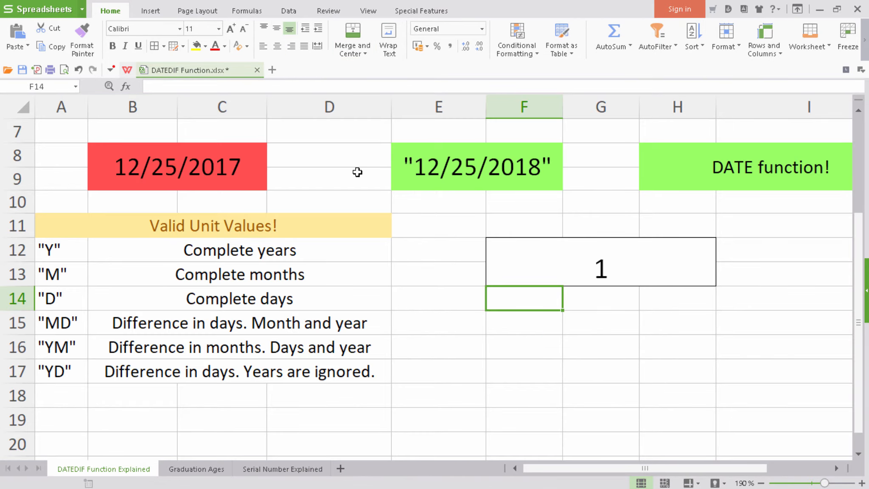
scroll(347, 185, up, 2)
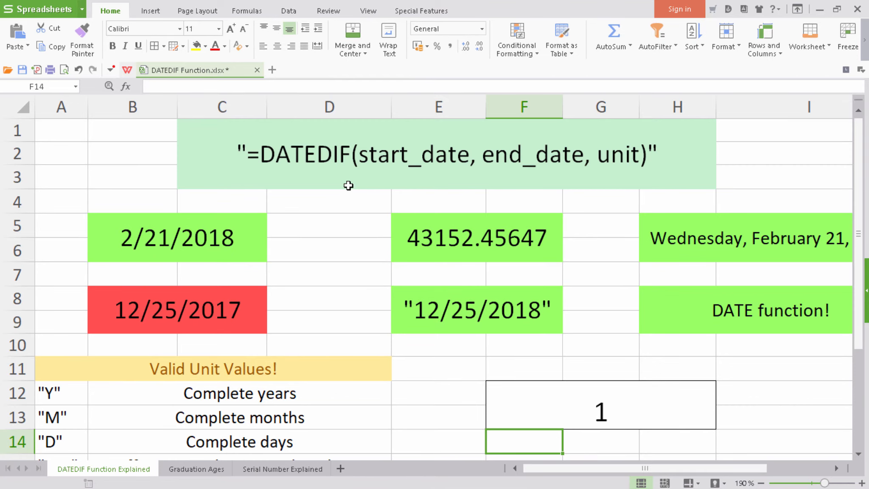
click(557, 408)
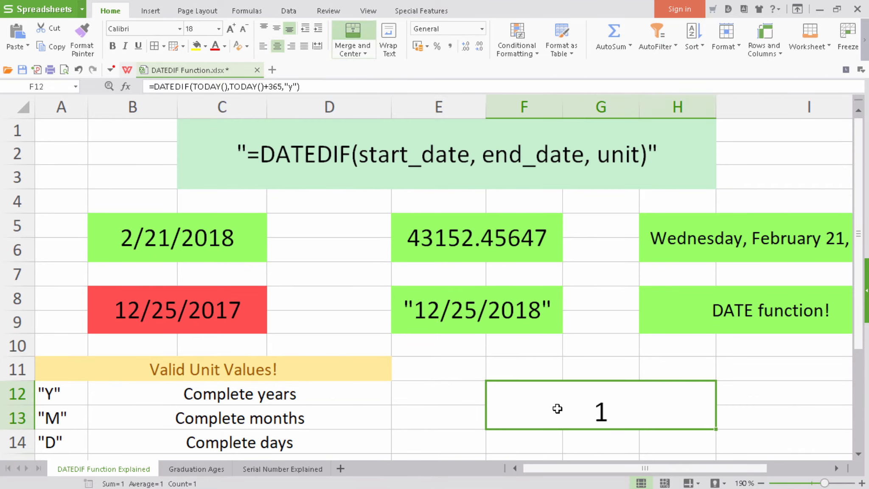
scroll(552, 404, down, 1)
key(Delete)
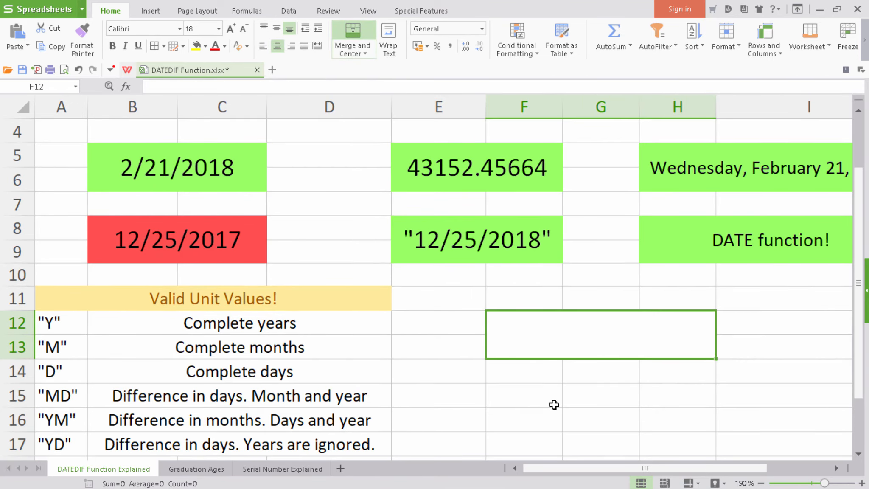
text(=datedif()
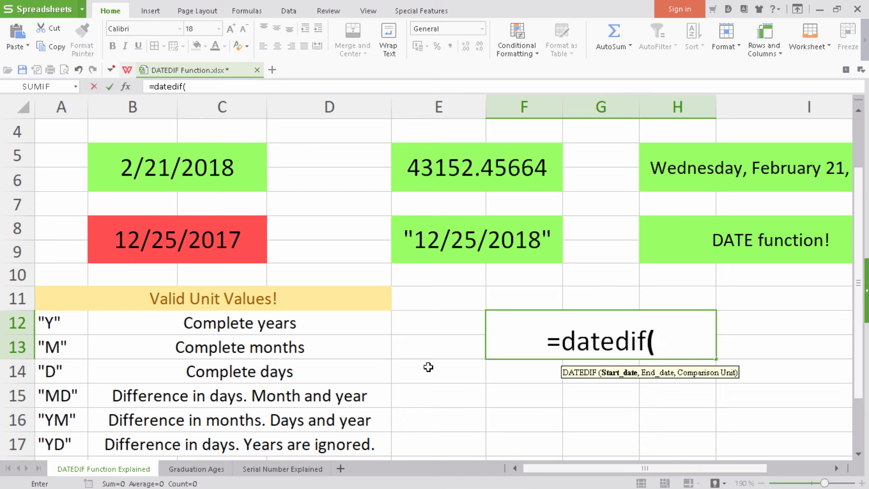
mouse_move(429, 488)
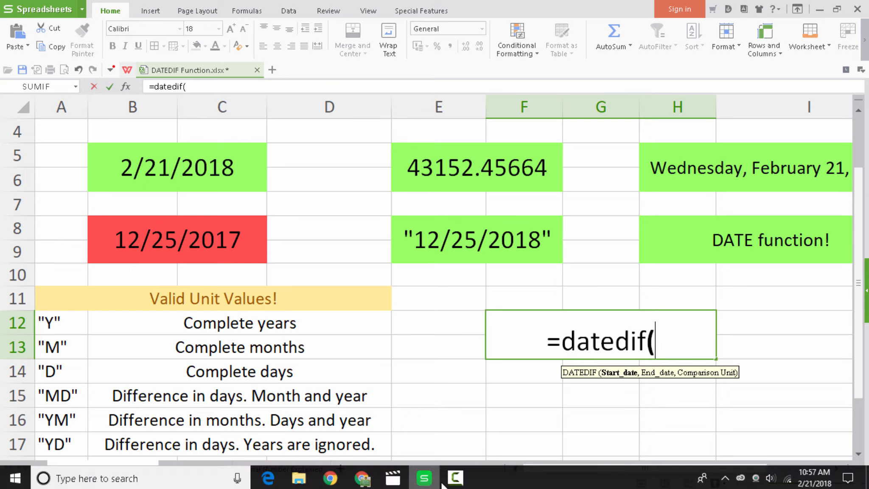